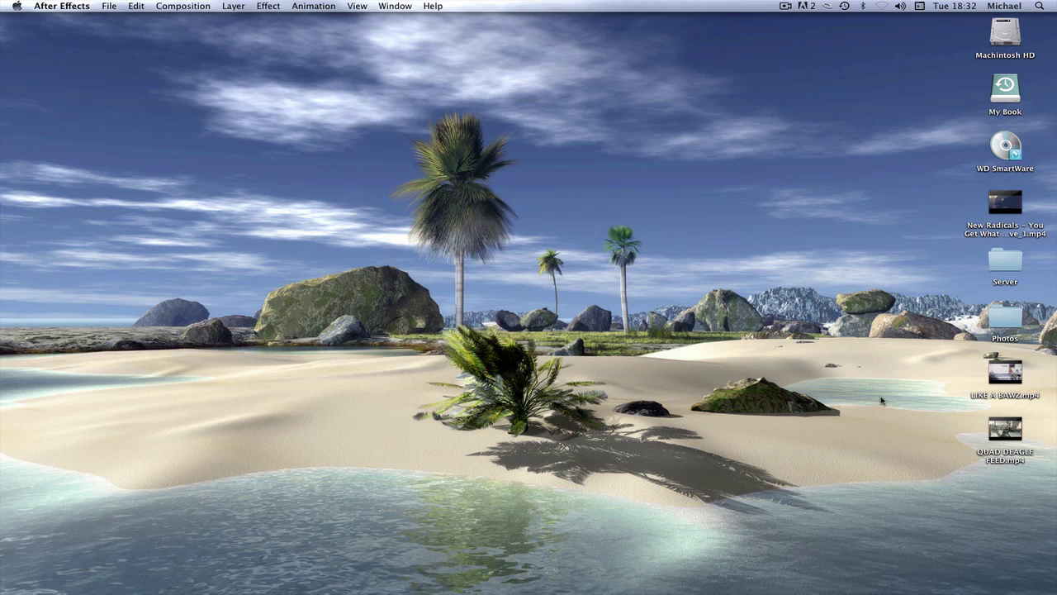
Preview the New Radicals – You Get What You Give_1.mp4 video on the desktop and scrub through its sniper scope scenes
left_click_drag(331, 45, 532, 347)
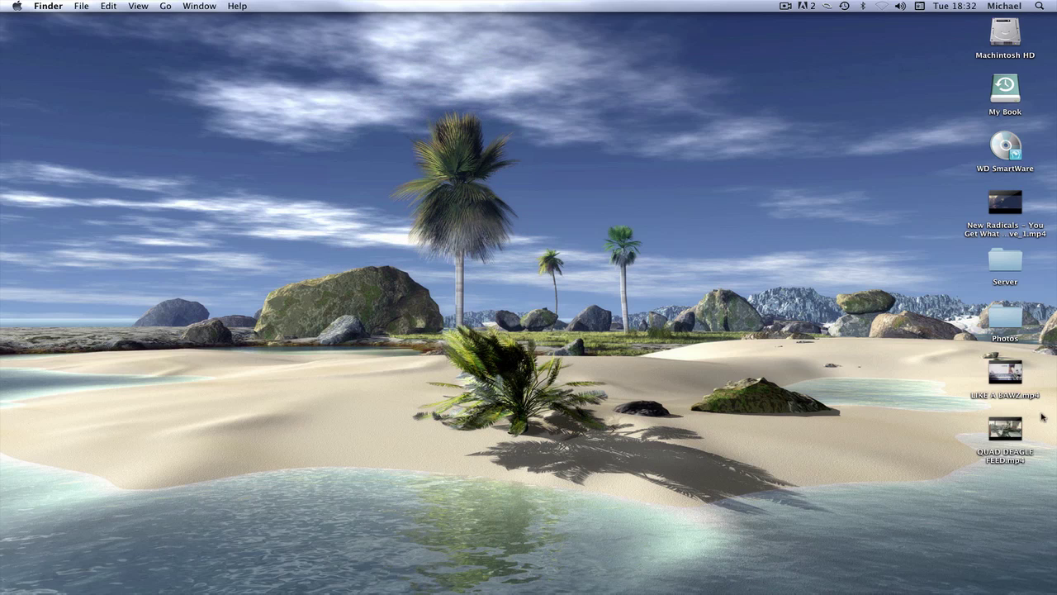
left_click(1016, 206)
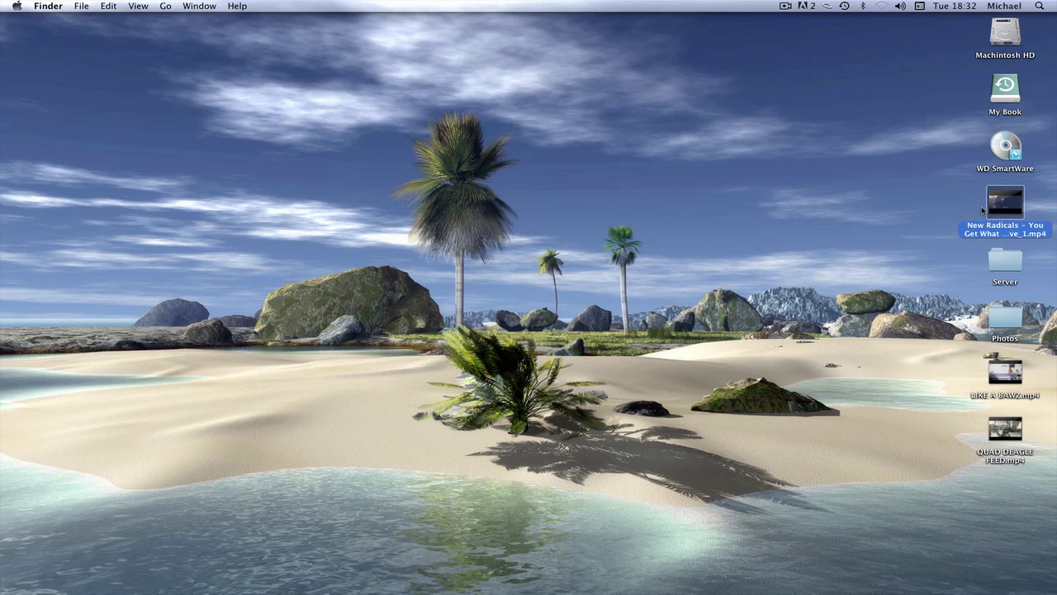
key("space")
left_click(337, 478)
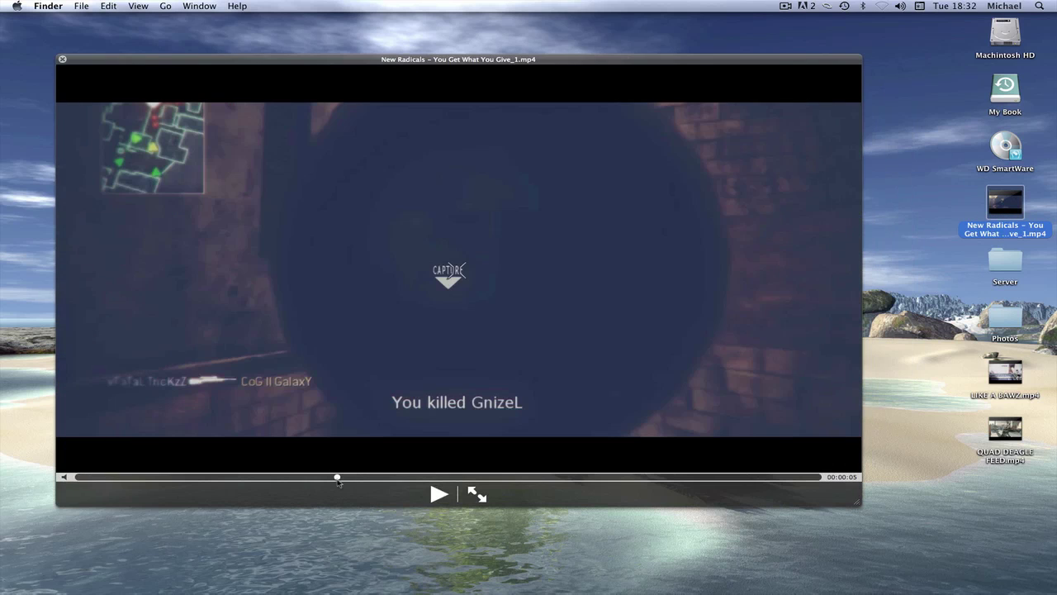
left_click_drag(337, 482, 493, 478)
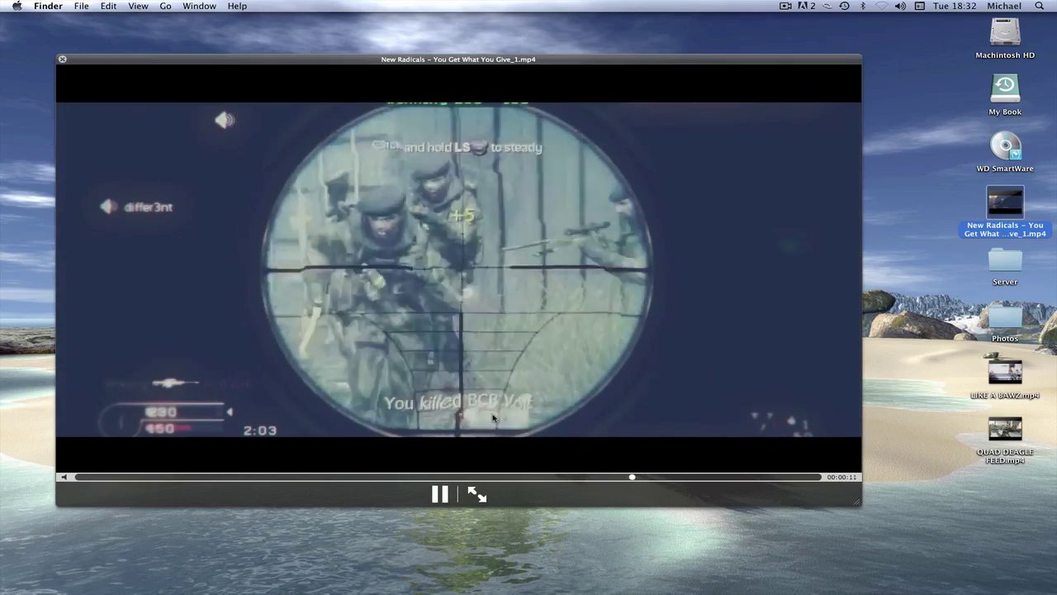
key("space")
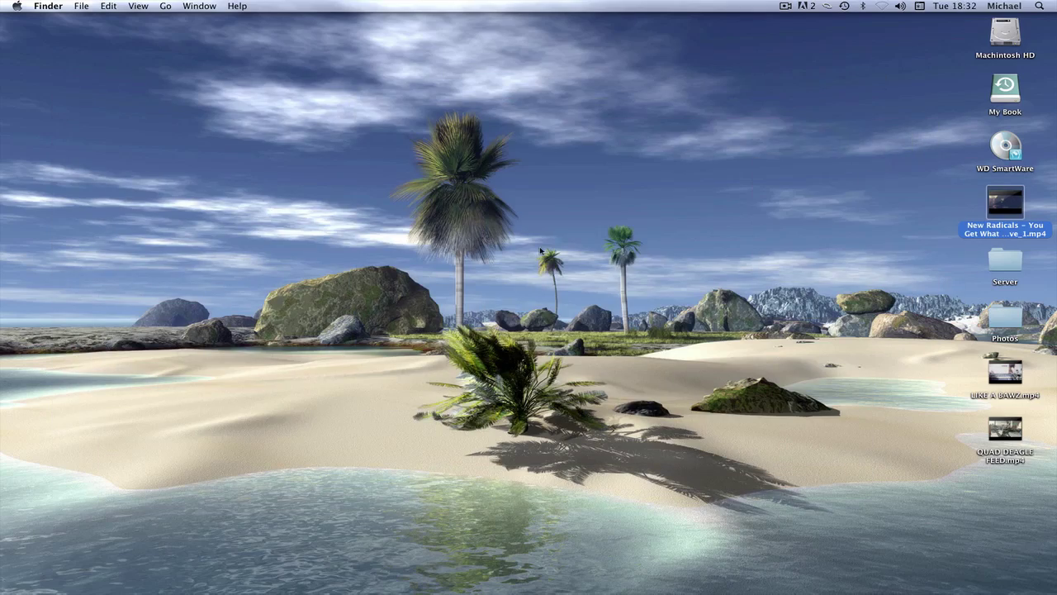
key("space")
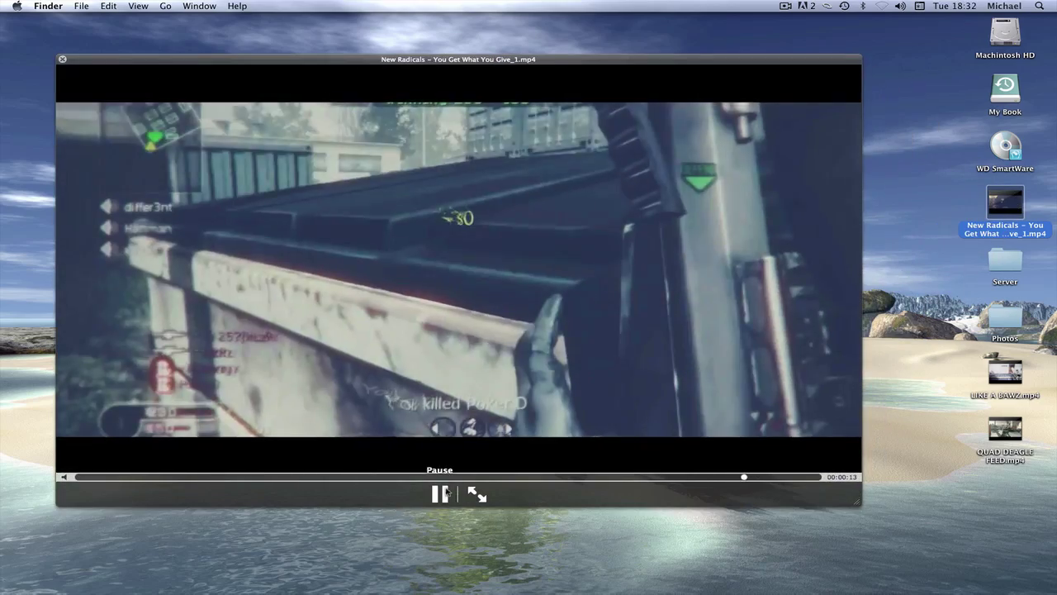
left_click(446, 493)
left_click_drag(460, 476, 605, 476)
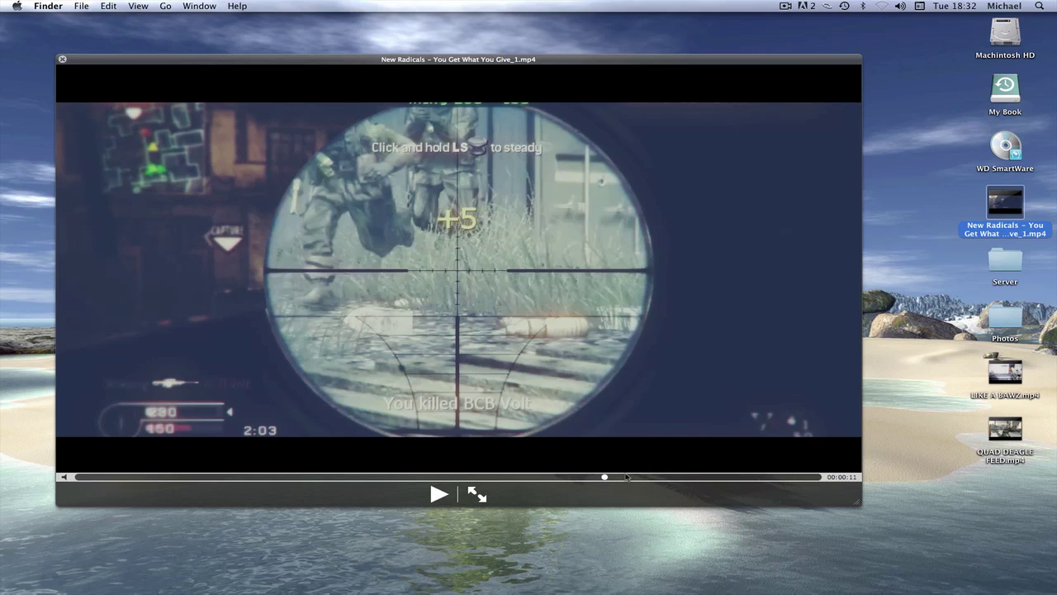
key("space")
left_click_drag(635, 293, 471, 355)
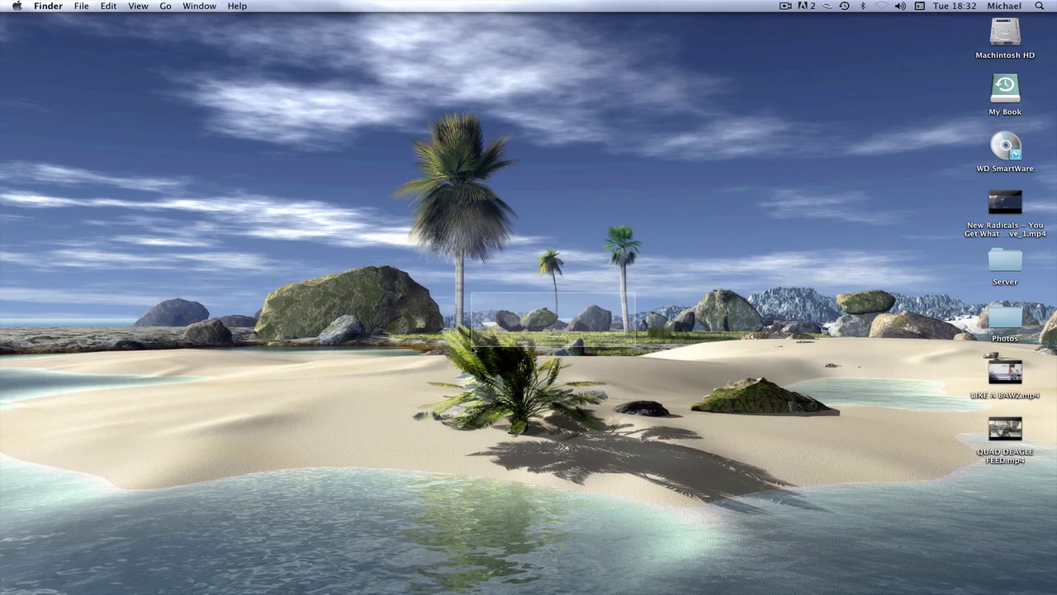
left_click_drag(317, 49, 336, 84)
Switch to After Effects, split the +30 Barrett.mp4 layer at 0;00;05;00 and delete the part before the cut
left_click(766, 564)
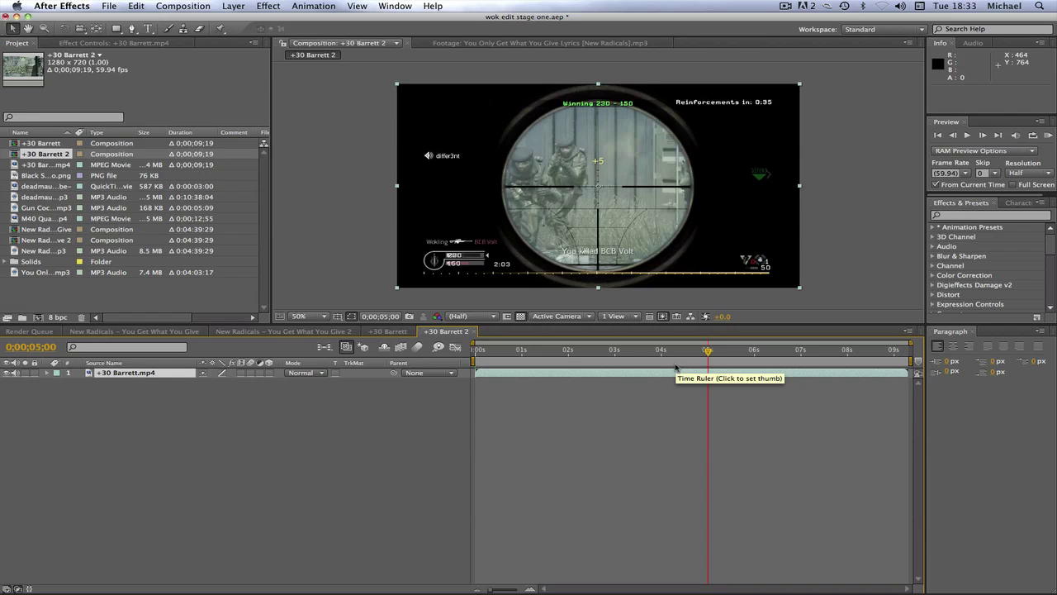
key("super+d")
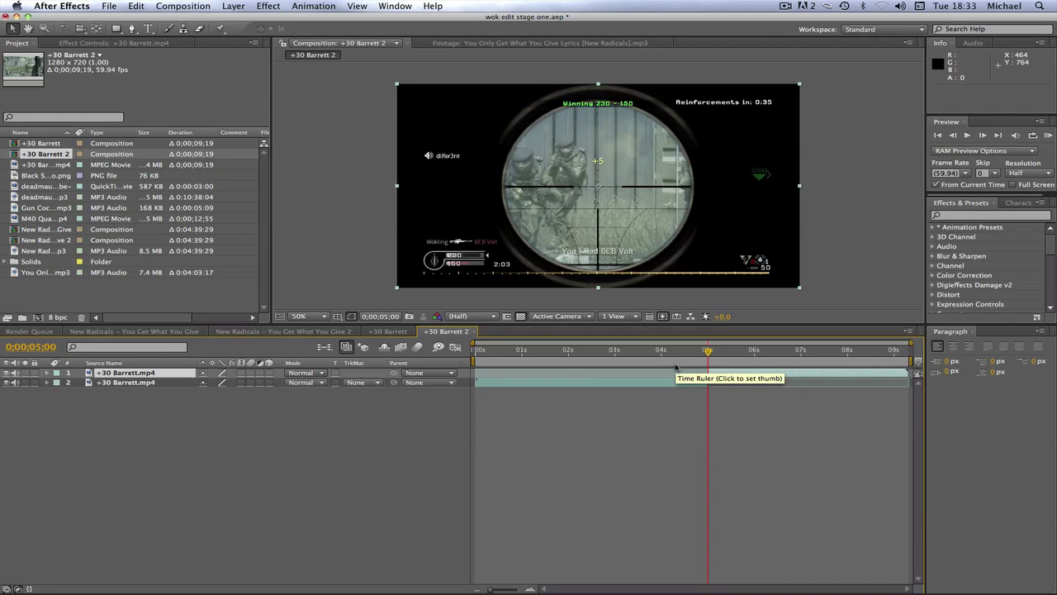
left_click(656, 384)
key("alt+bracketright")
key("Delete")
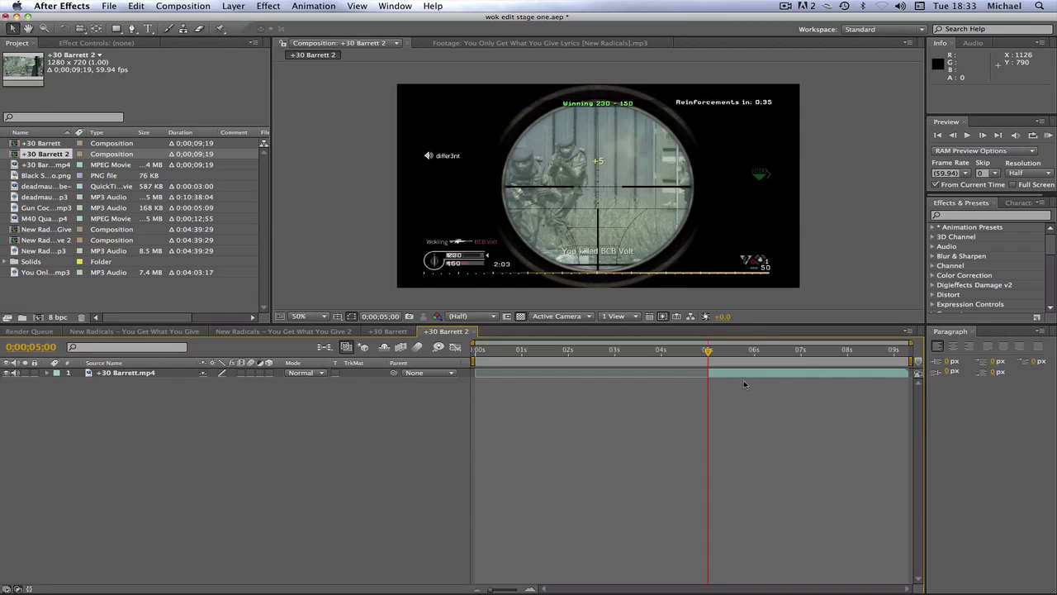
Check the frames around the cut, and move the remaining clip to the start of the composition
left_click(715, 355)
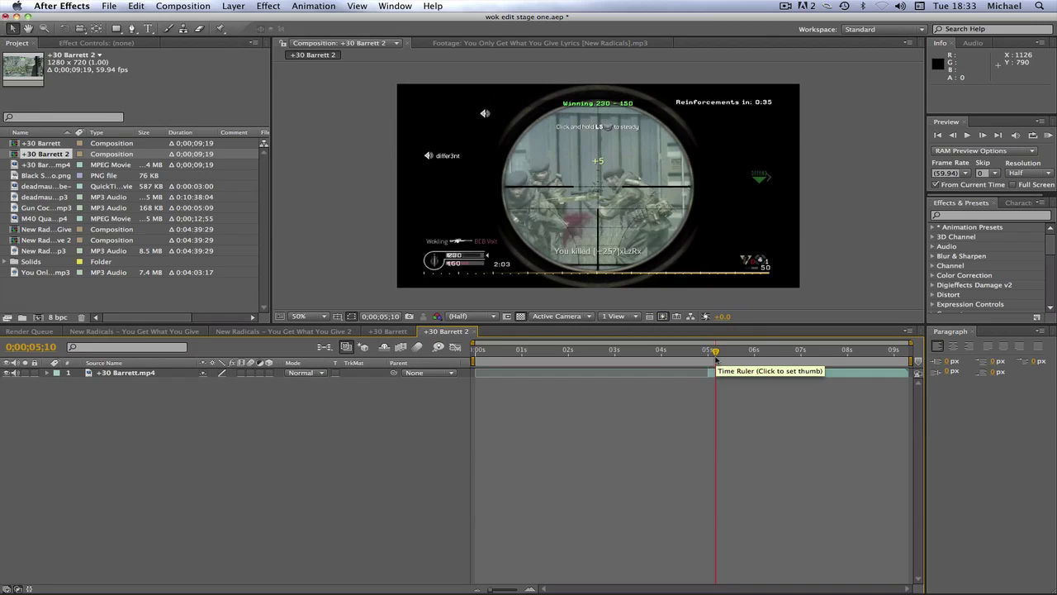
left_click(707, 352)
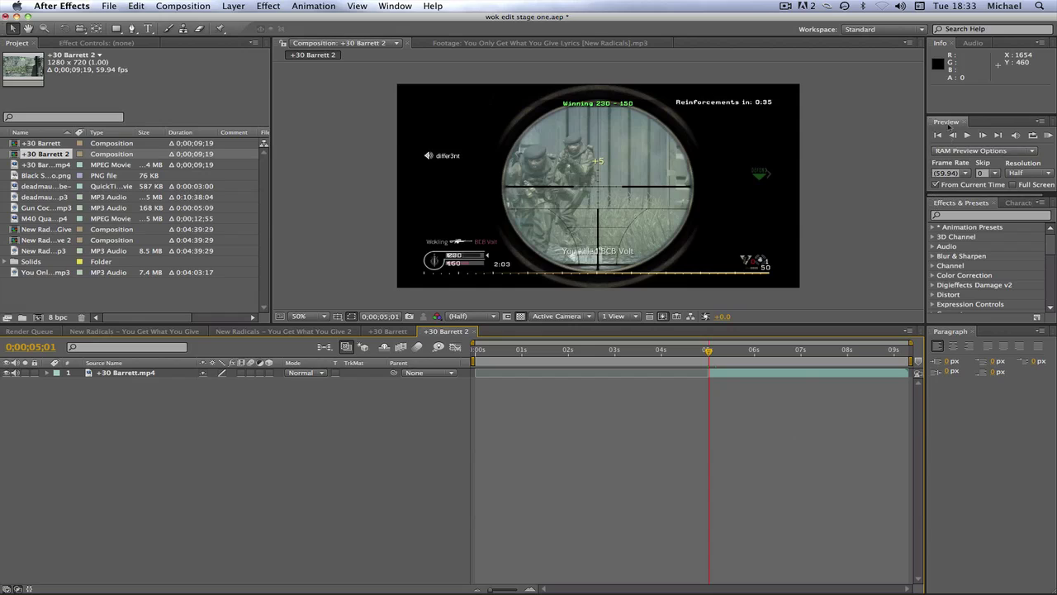
left_click(953, 135)
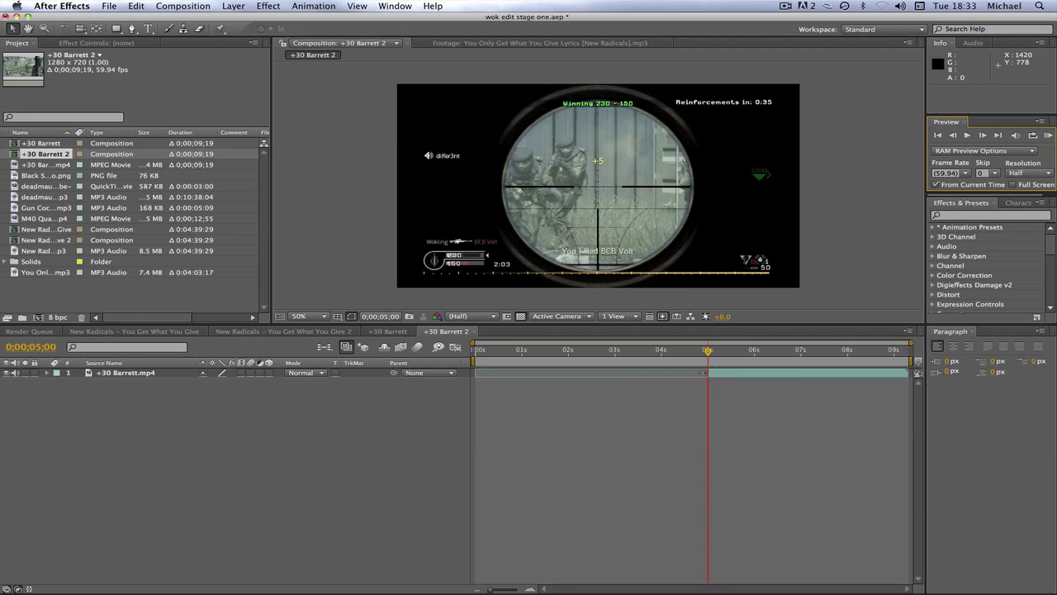
left_click_drag(745, 380, 512, 377)
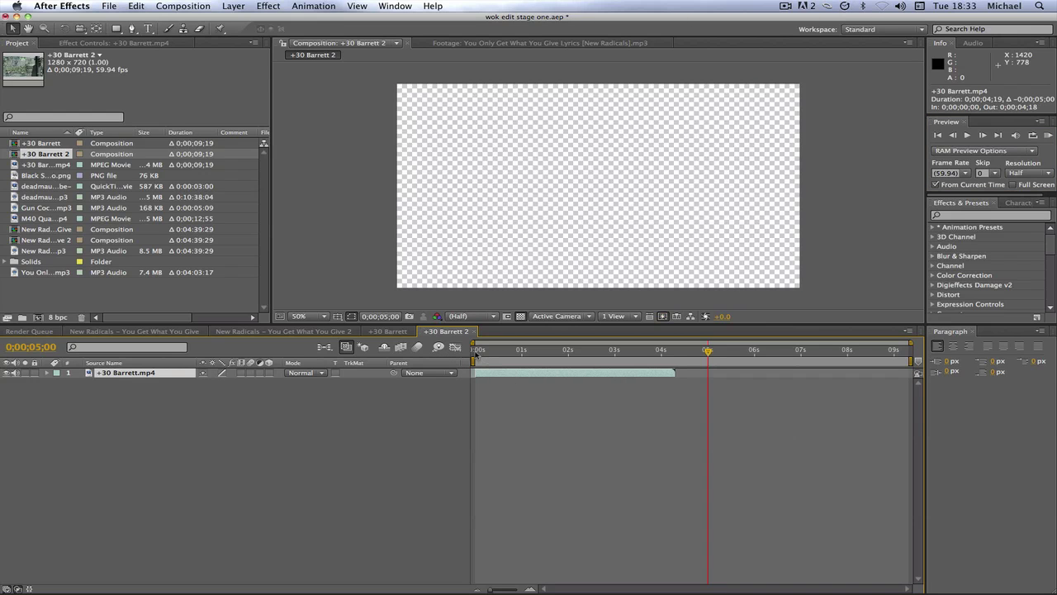
Go to the beginning of the clip and enable time remapping on the +30 Barrett.mp4 layer
left_click(476, 350)
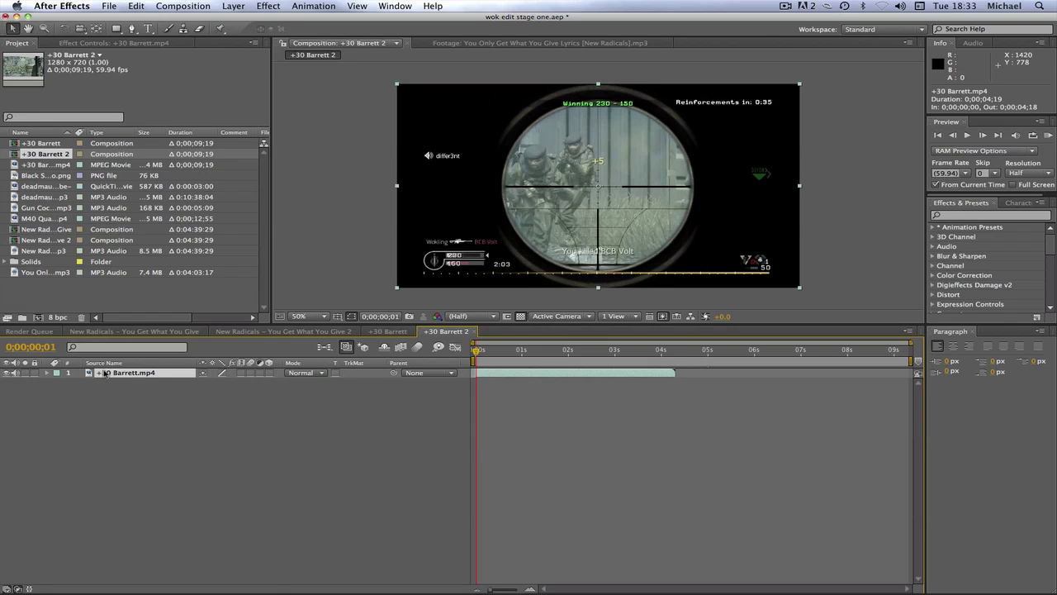
right_click(99, 374)
mouse_move(156, 311)
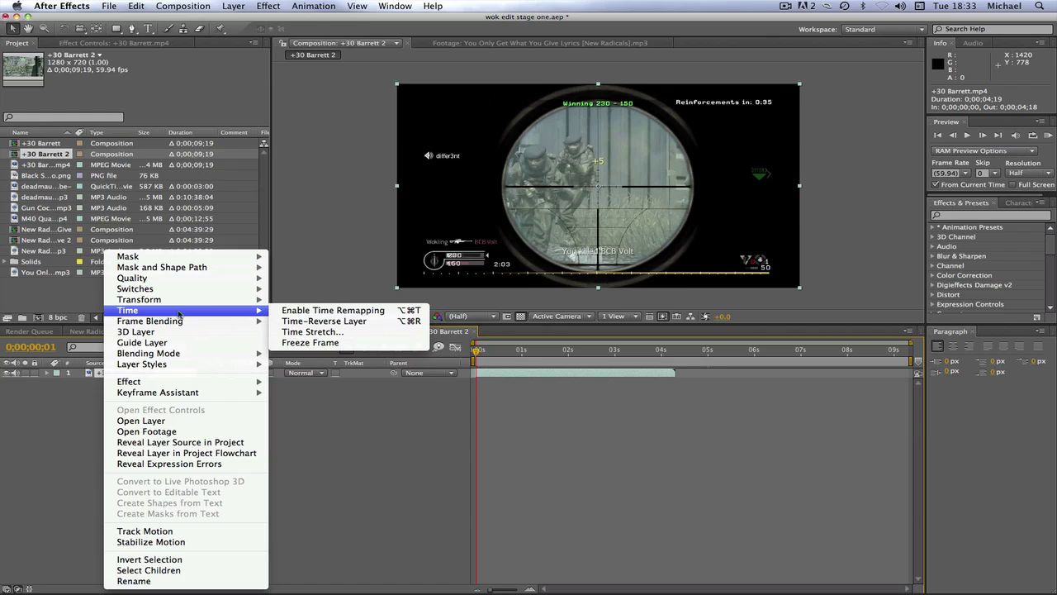
left_click(329, 311)
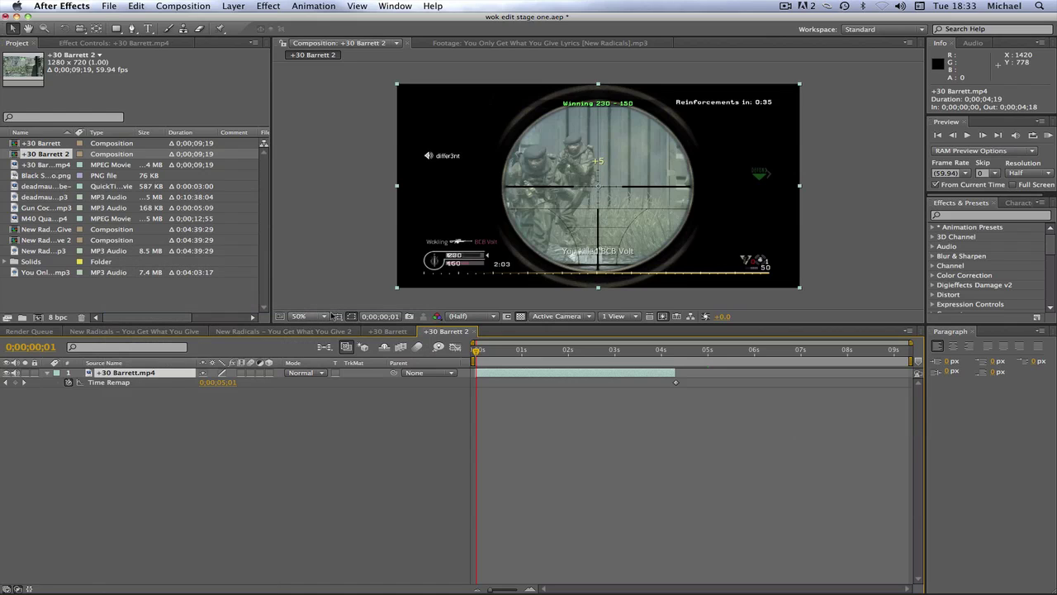
Shift the layer to start at 0;00;01;51 and add Time Remap keyframes at 0;00;01;50 and 0;00;01;51
left_click_drag(507, 375, 584, 375)
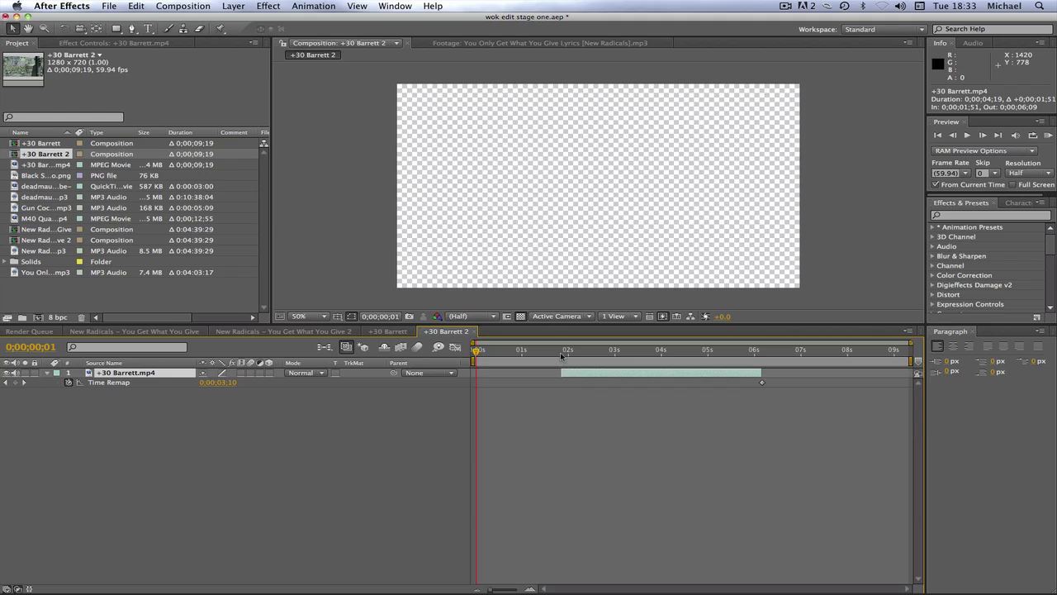
left_click(562, 350)
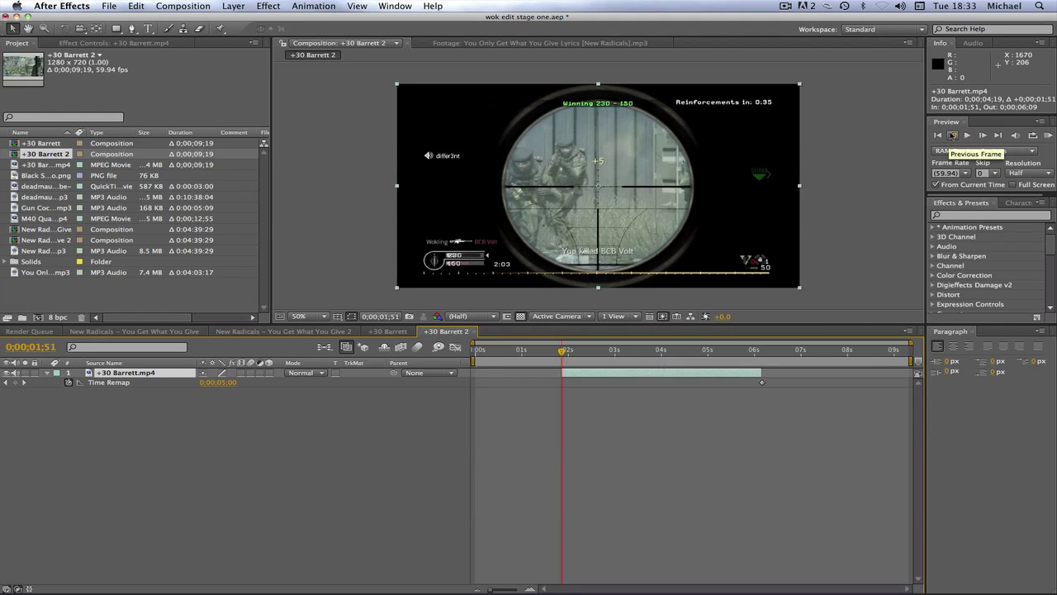
left_click(952, 135)
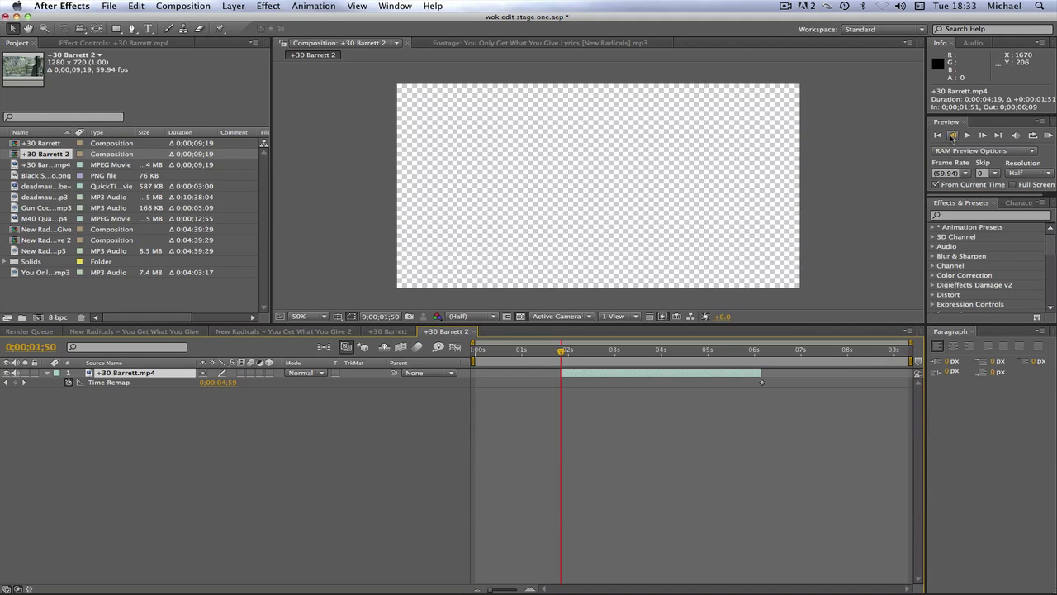
left_click(15, 383)
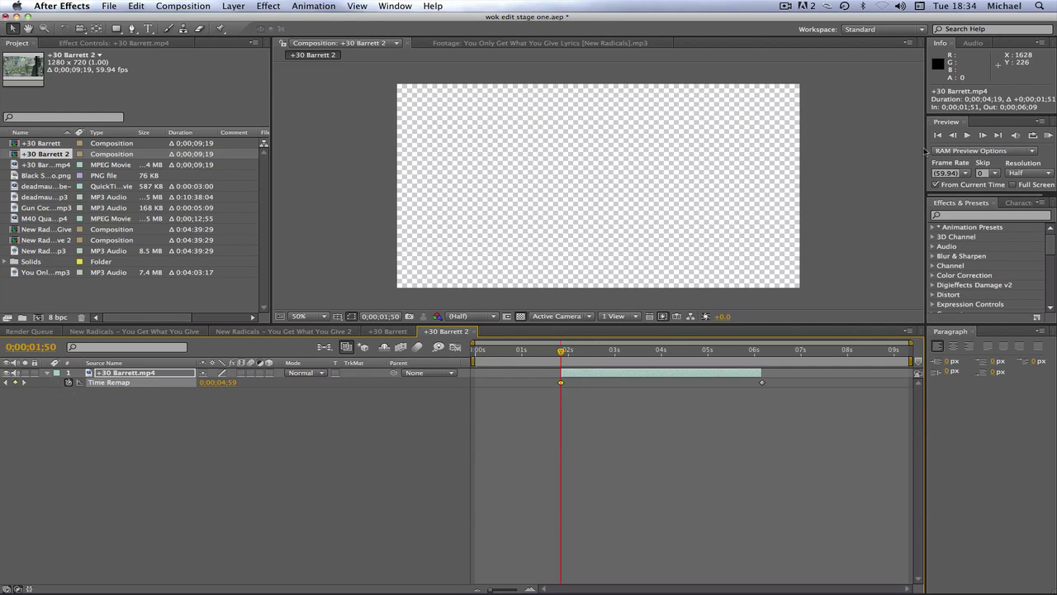
left_click(982, 135)
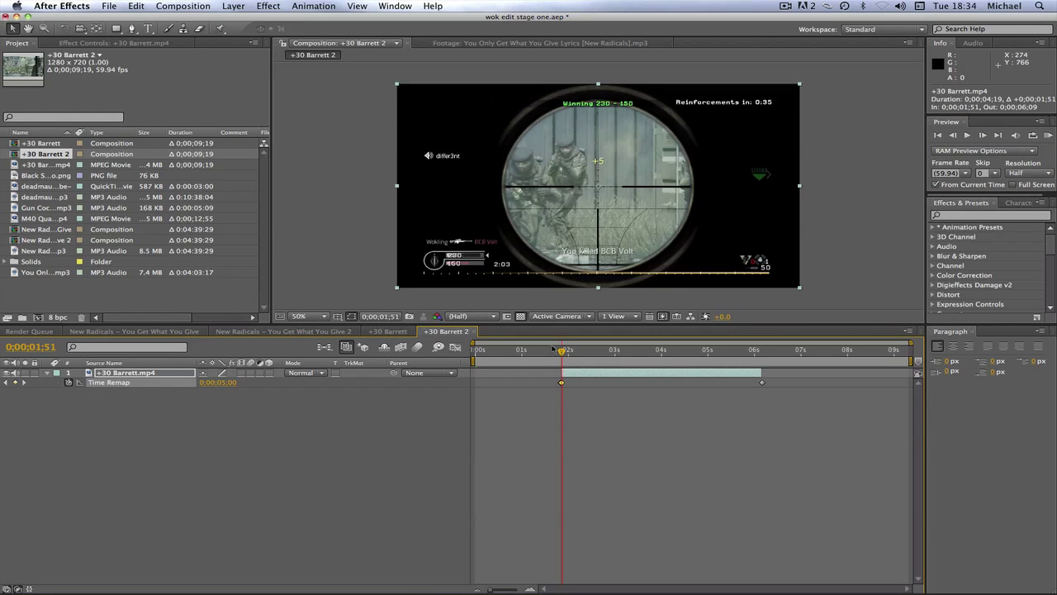
Move the earlier of the two adjacent Time Remap keyframes back to just before the one-second mark
left_click_drag(491, 591, 509, 588)
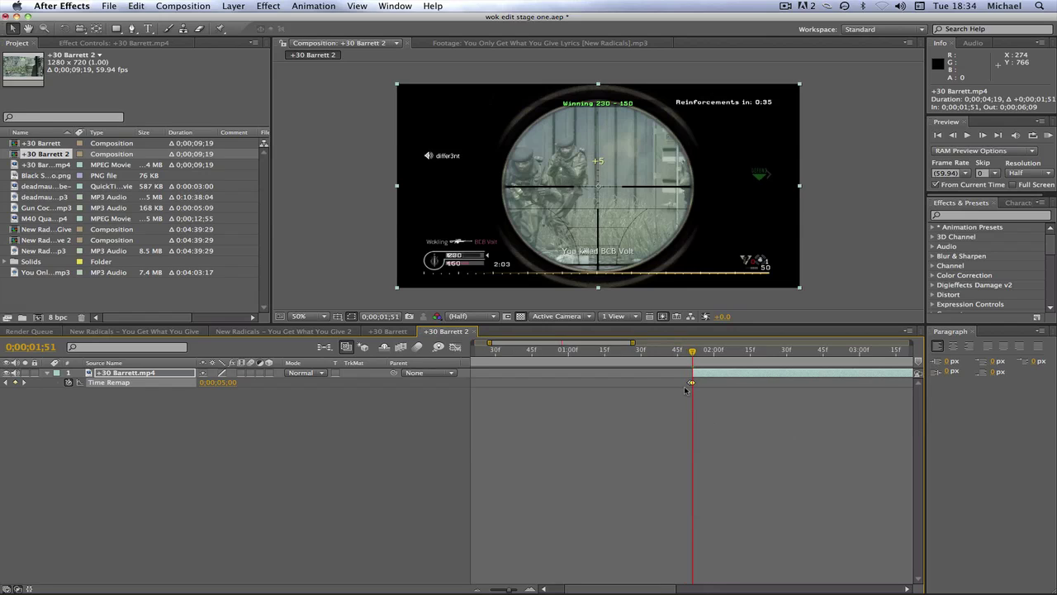
left_click_drag(690, 384, 544, 385)
left_click_drag(510, 588, 491, 590)
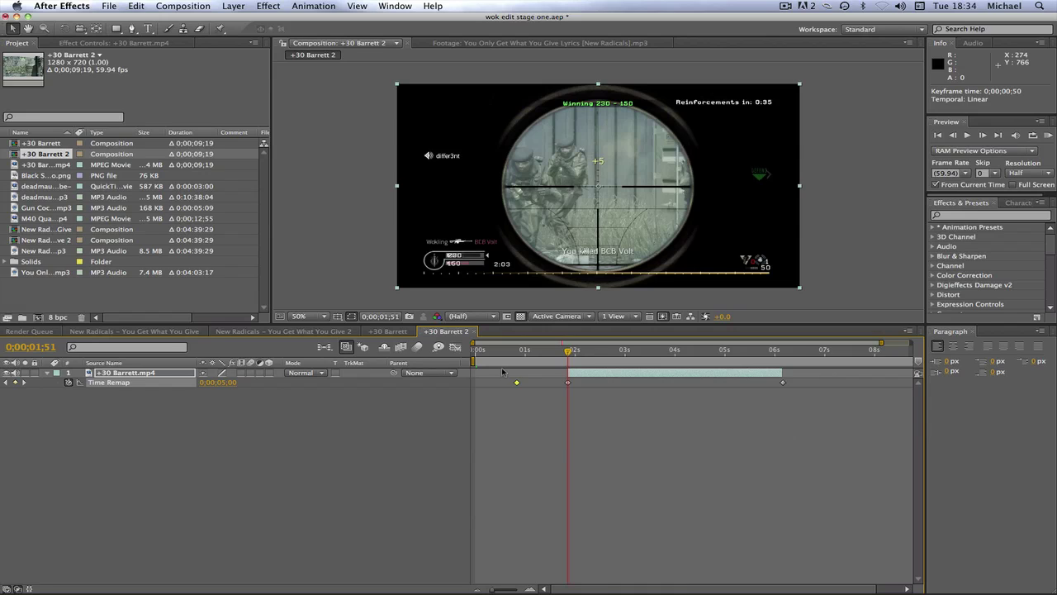
left_click_drag(515, 384, 527, 382)
left_click_drag(528, 383, 524, 383)
Extend the layer's start back to 0;00;00;56 at the first Time Remap keyframe and check the frames there
left_click_drag(569, 373, 522, 374)
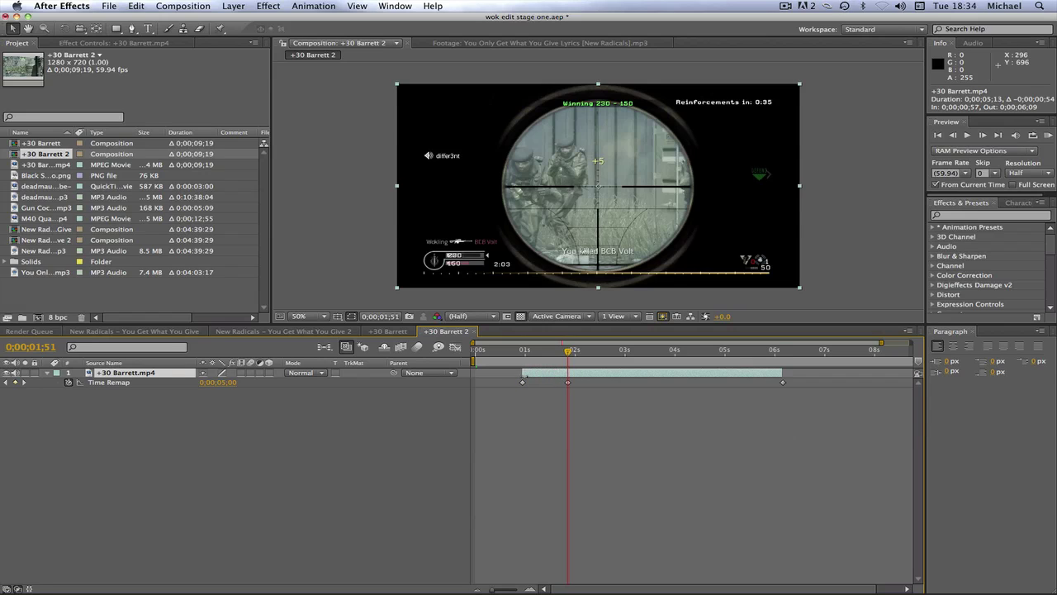
left_click(523, 351)
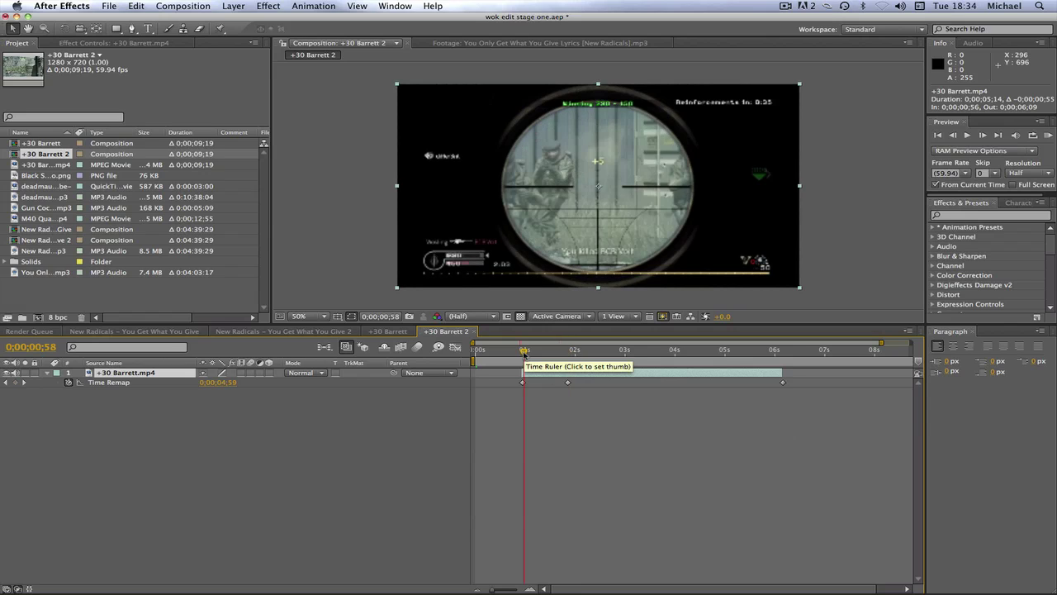
mouse_move(524, 352)
left_mouse_down()
mouse_move(618, 350)
mouse_move(523, 354)
left_mouse_up()
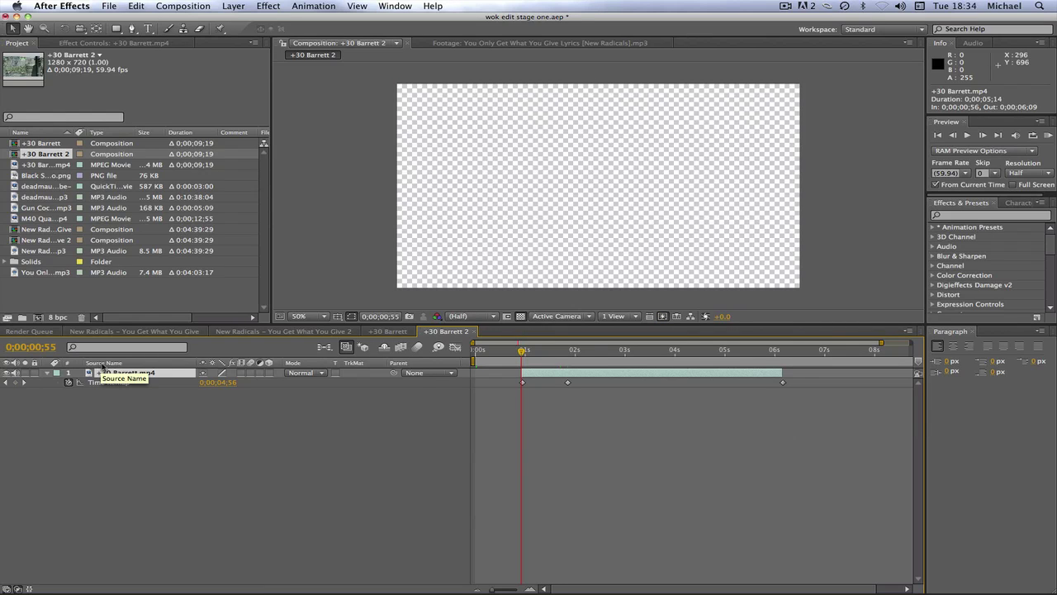
Duplicate the layer, then trim the lower copy's start to 0;00;01;23 and the upper copy's start to 0;00;00;57
key("super+d")
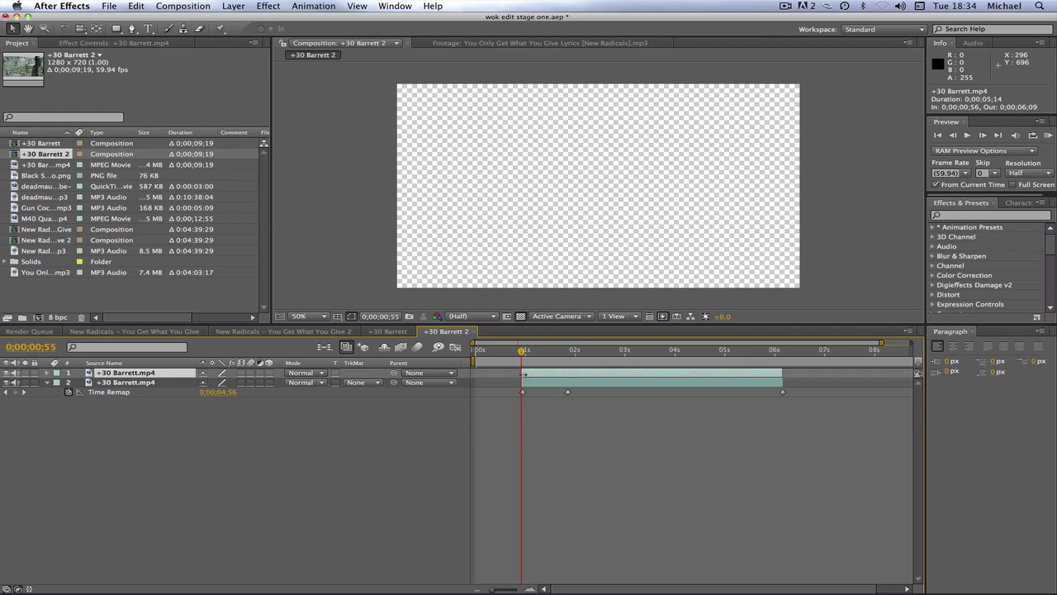
left_click_drag(523, 383, 544, 380)
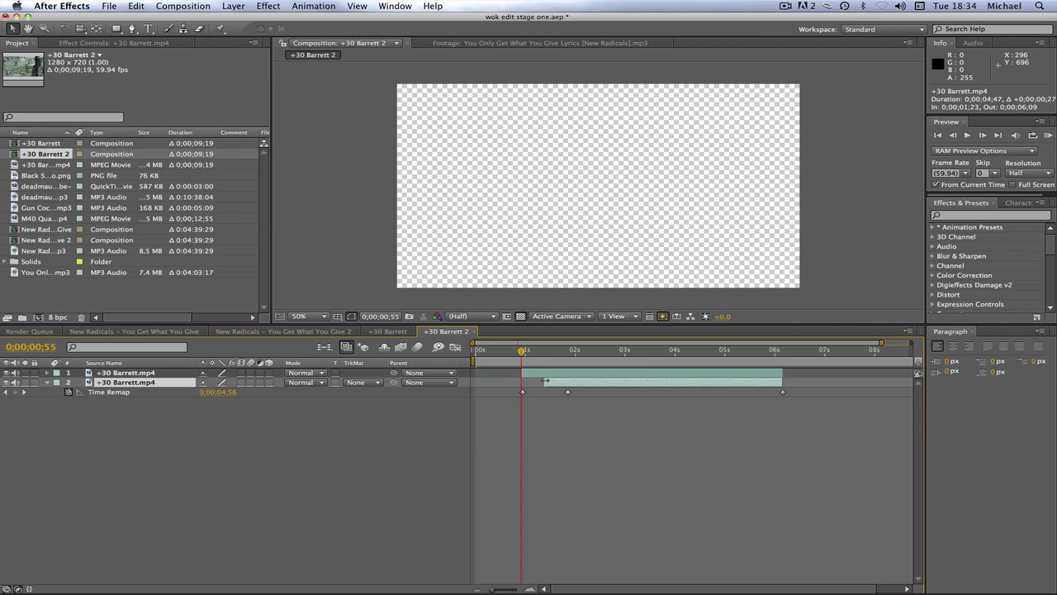
left_click(523, 351)
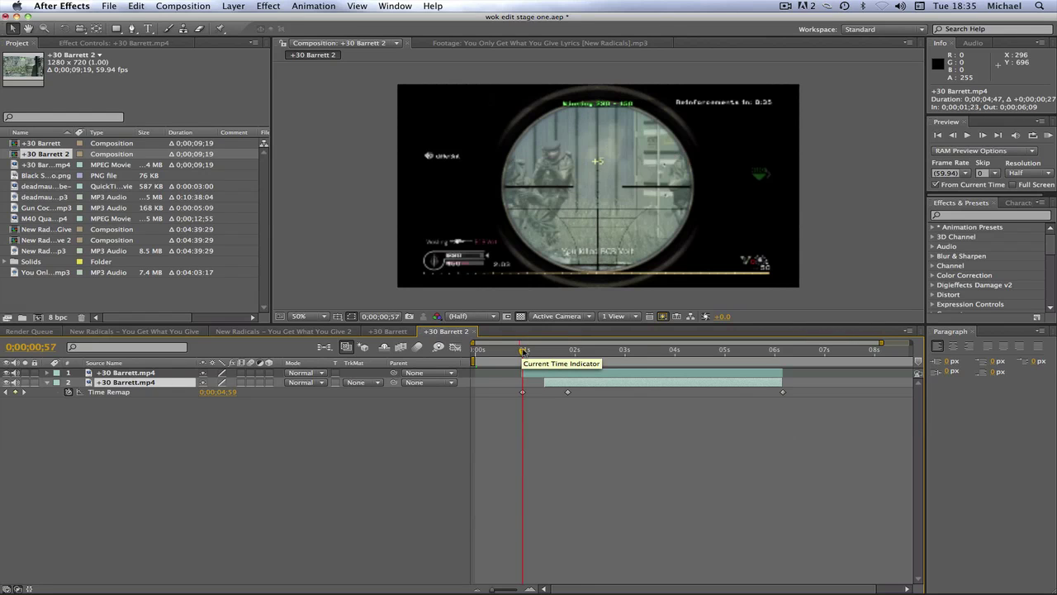
left_click_drag(523, 351, 525, 372)
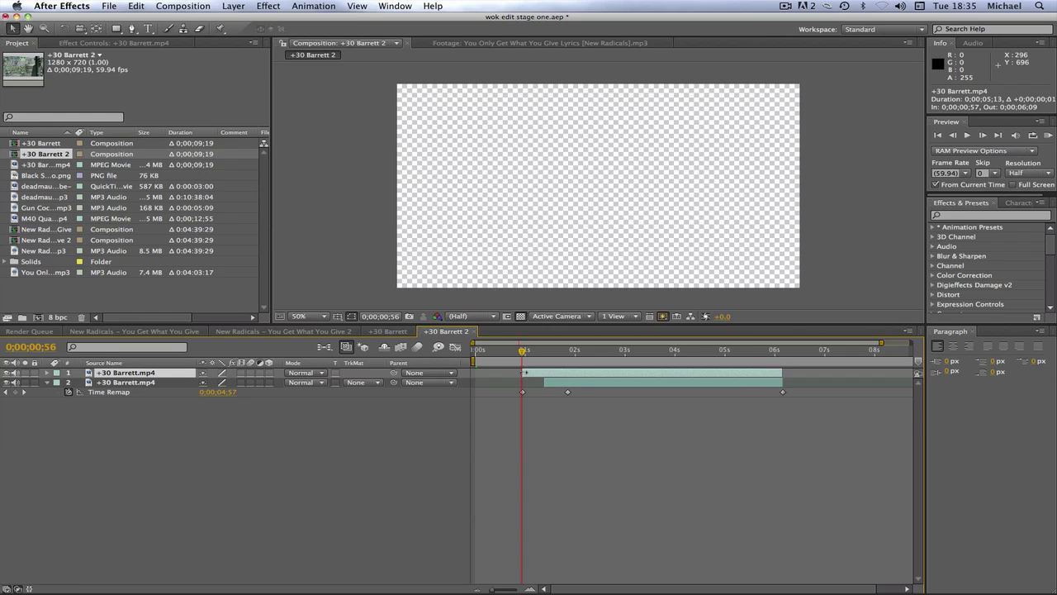
Scrub to 0;00;01;21 to inspect the section before the lower layer starts, then return to 0;00;00;56
left_click_drag(522, 354, 543, 352)
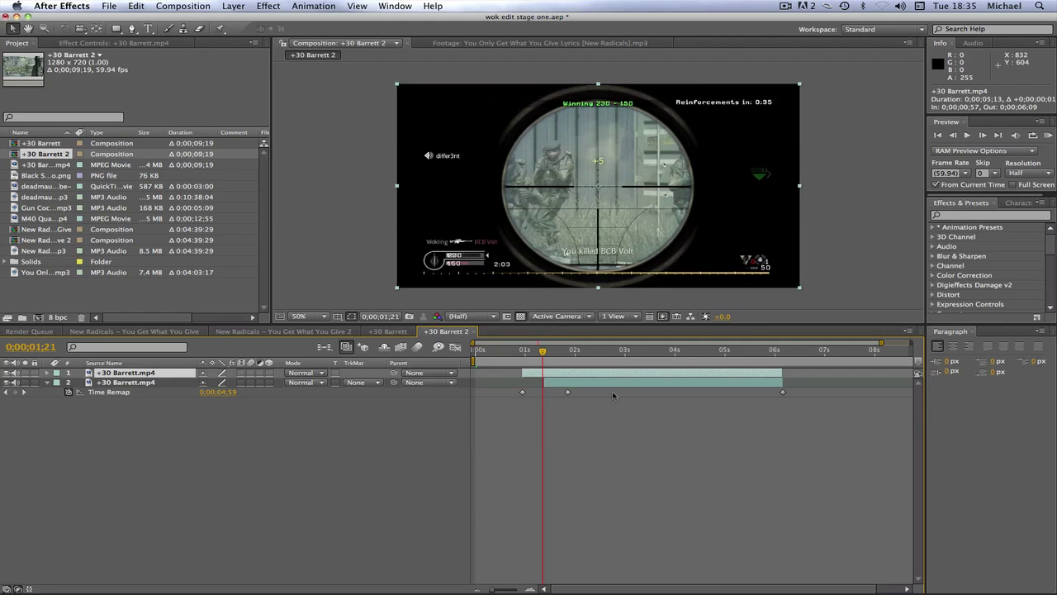
mouse_move(544, 354)
left_mouse_down()
mouse_move(515, 351)
mouse_move(524, 350)
left_mouse_up()
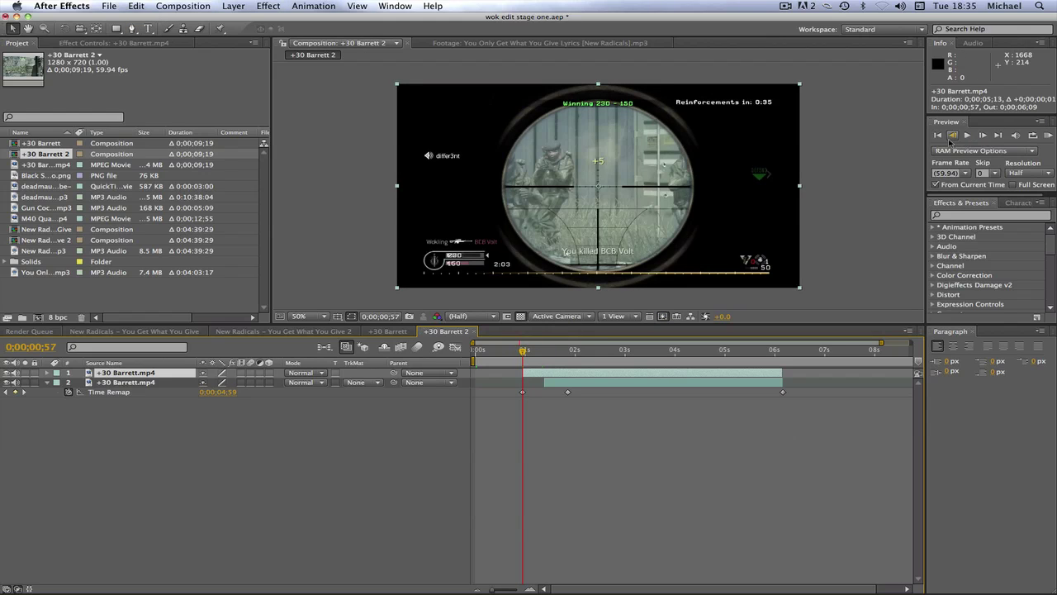
left_click(953, 134)
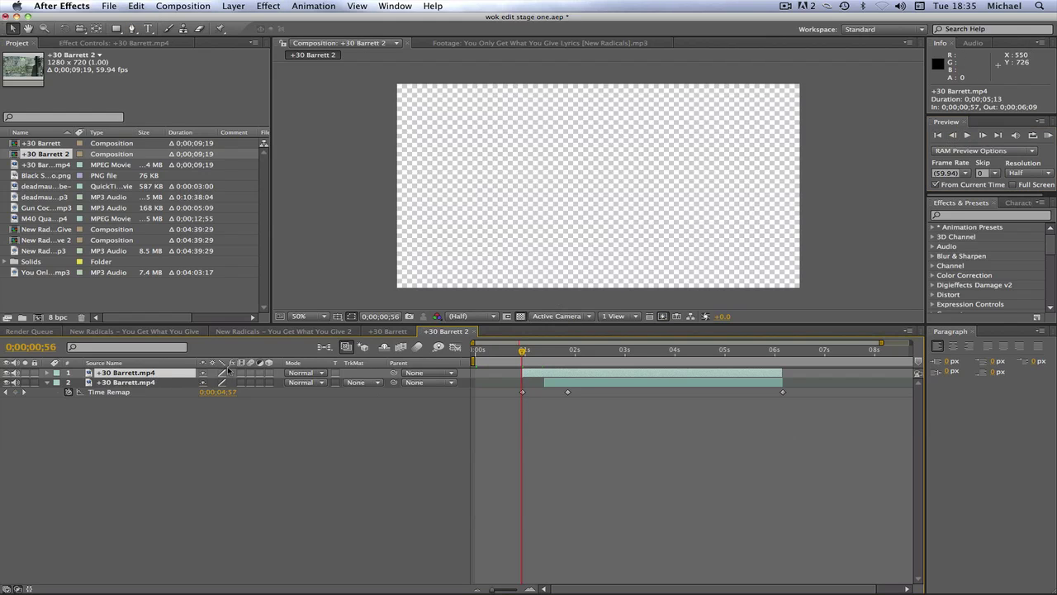
At 0;00;00;57, draw an elliptical mask around the scope on the upper layer and shift it slightly left
left_click(981, 135)
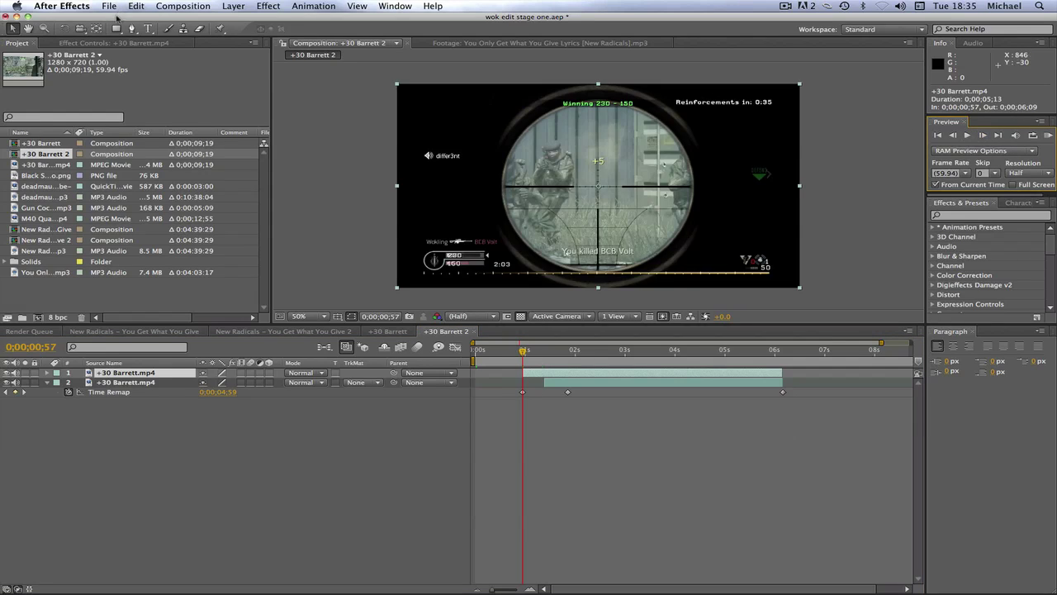
left_click(116, 29)
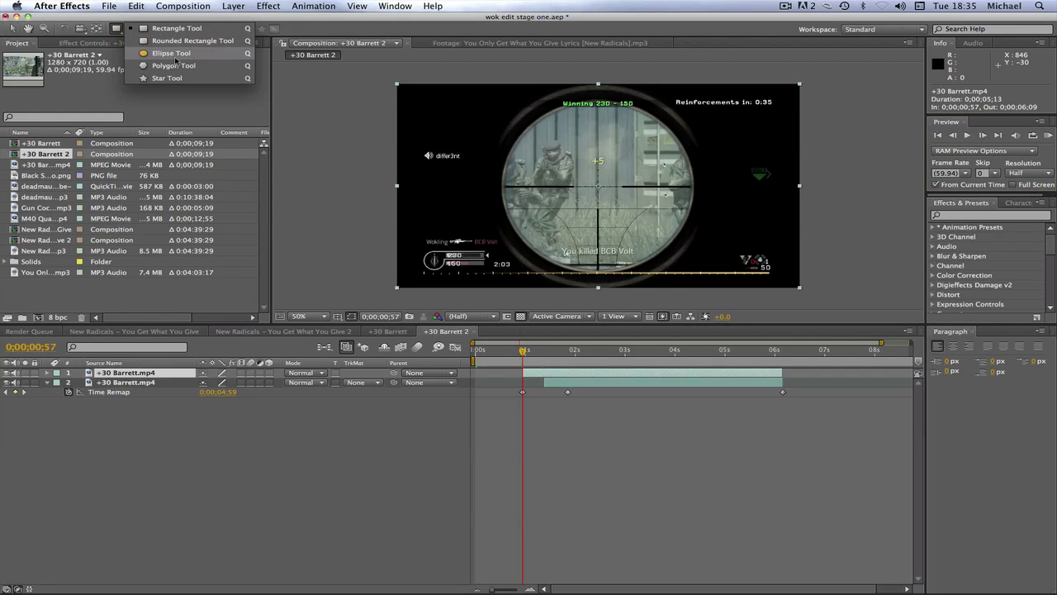
left_click(174, 55)
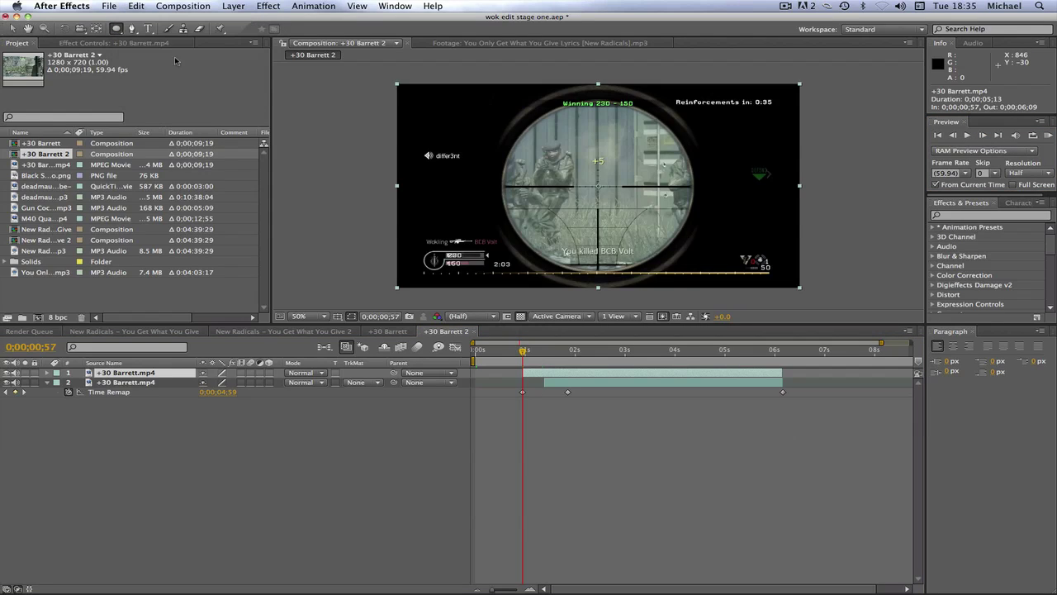
left_click_drag(117, 28, 159, 54)
left_click_drag(529, 96, 694, 270)
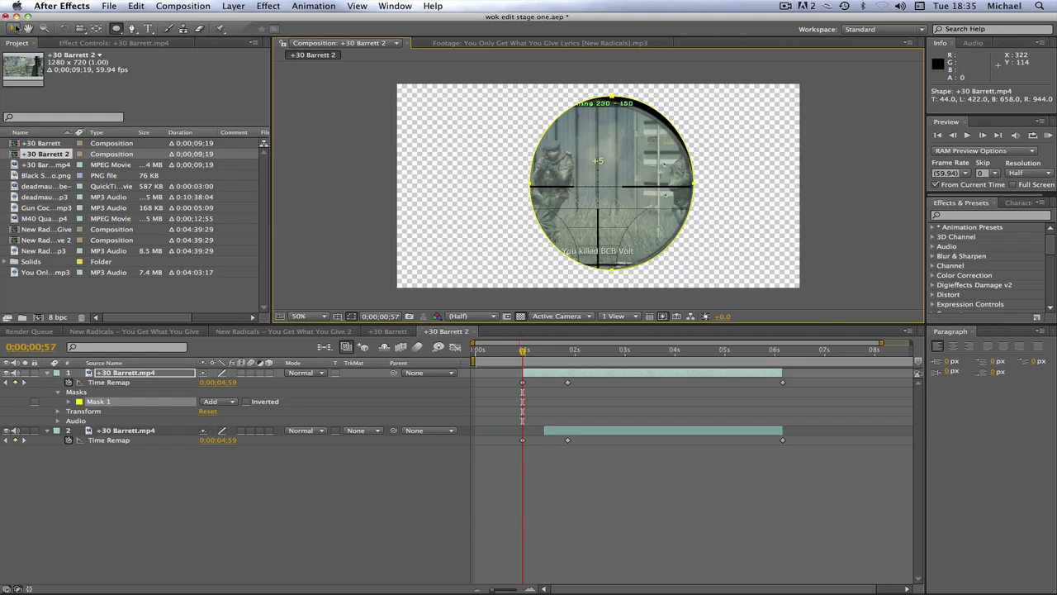
left_click(12, 28)
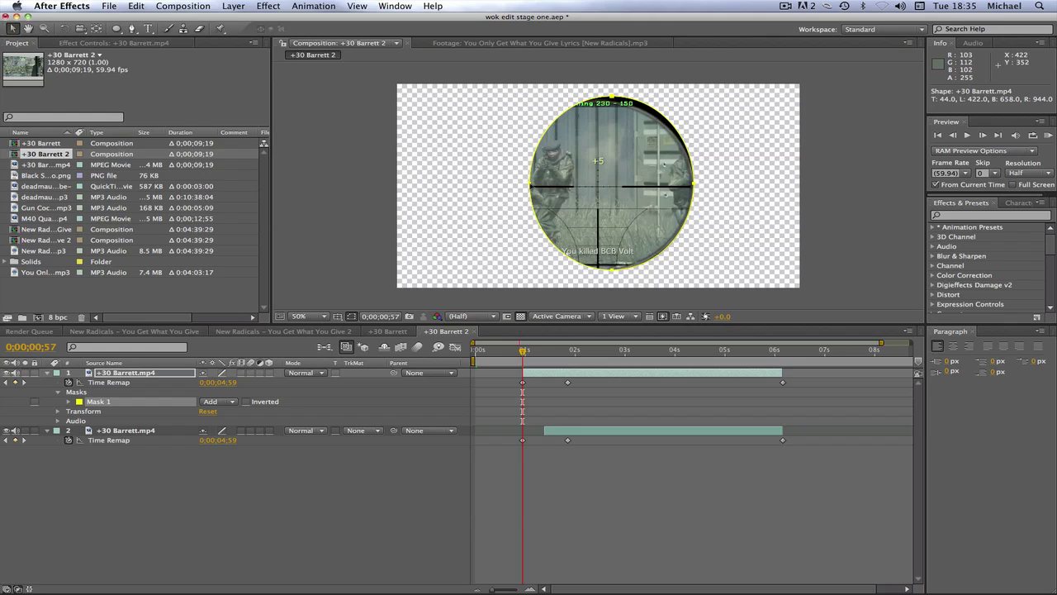
left_click_drag(611, 269, 604, 270)
left_click(131, 28)
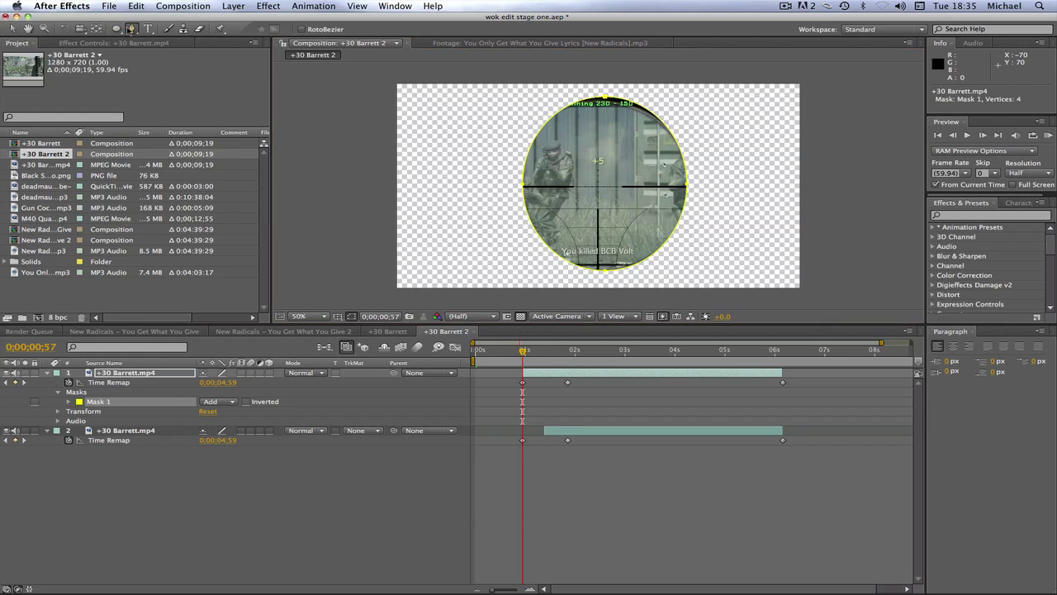
left_click(523, 187)
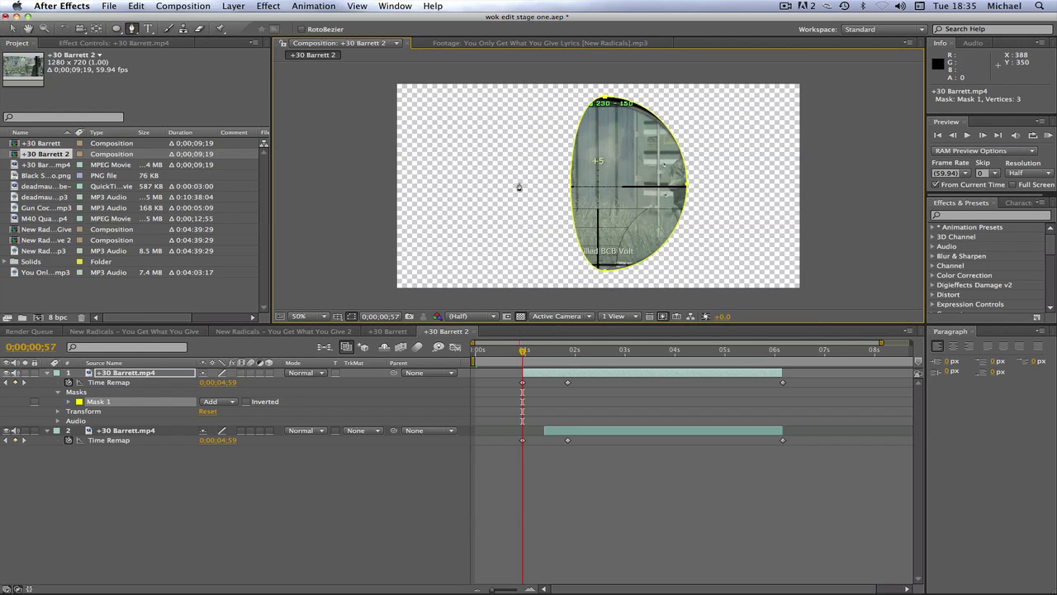
key("super+z")
left_click(12, 27)
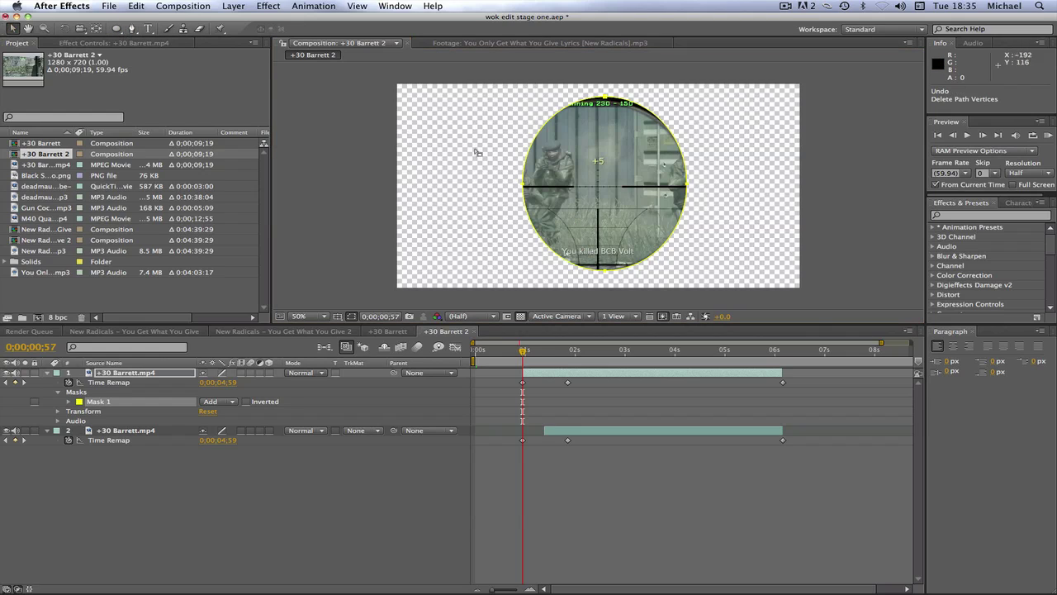
Align the mask with the scope's left side and widen it in both directions to fit the full scope circle
left_click_drag(525, 161, 515, 161)
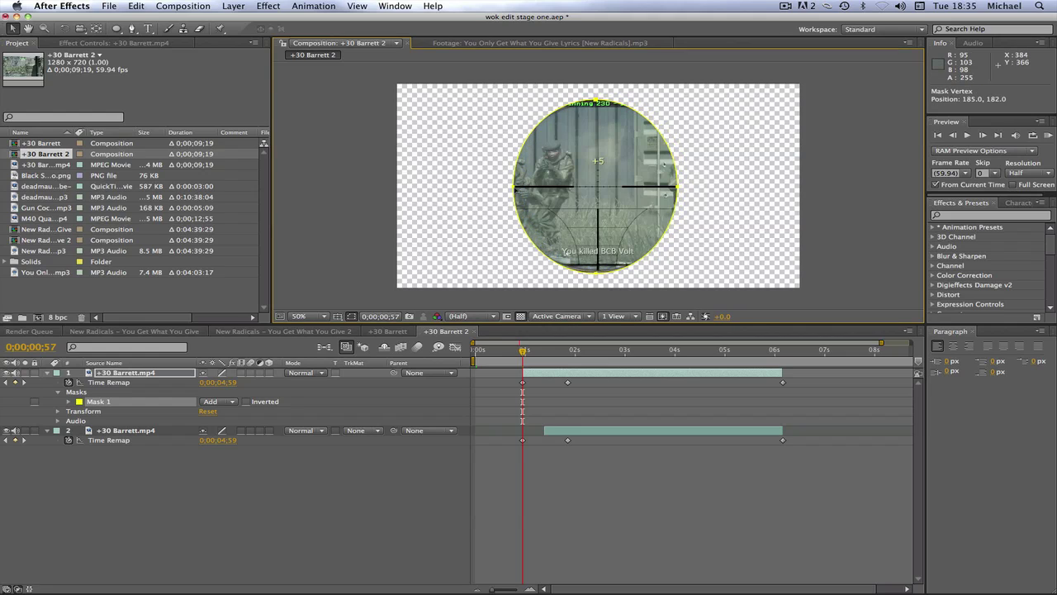
double_click(679, 189)
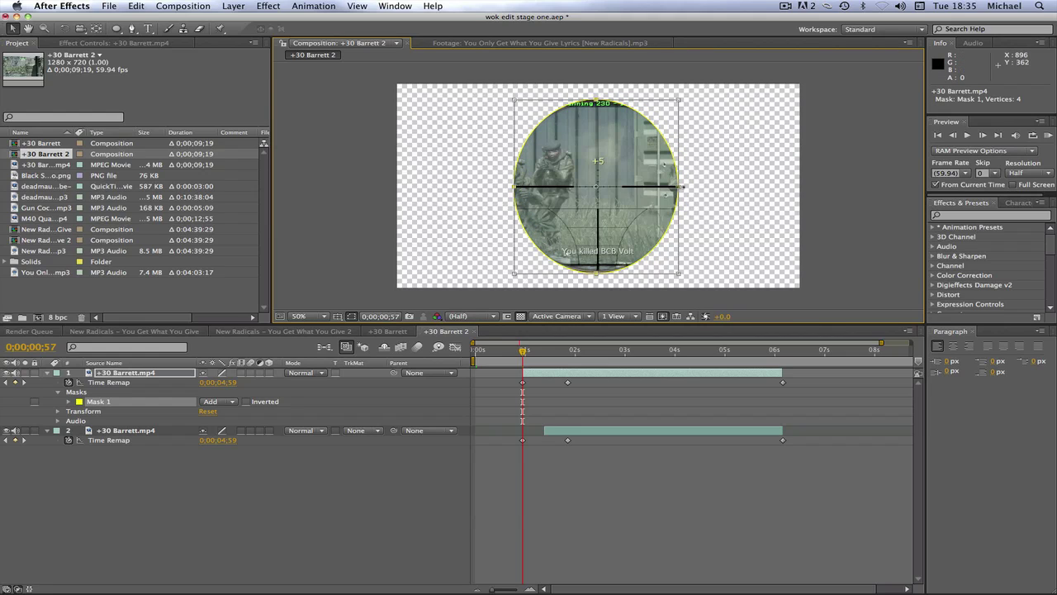
left_click_drag(679, 188, 694, 189)
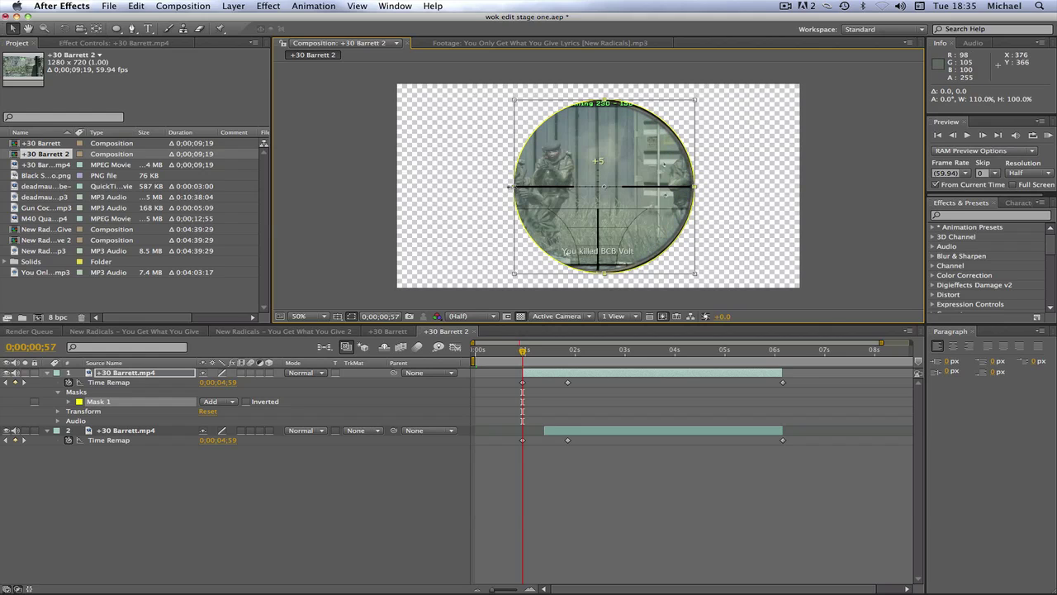
left_click_drag(514, 189, 502, 189)
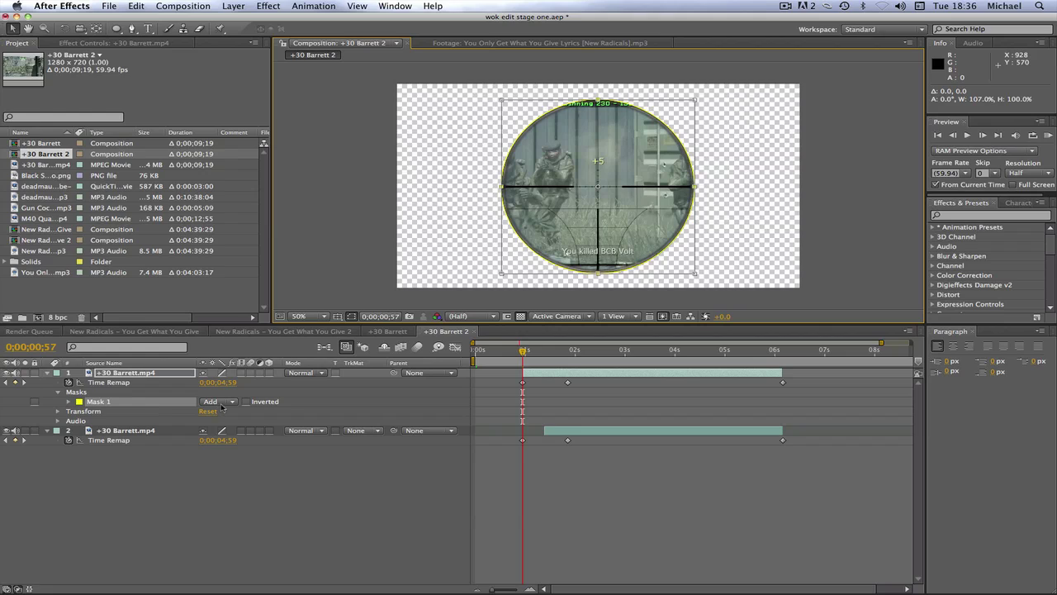
Set the mask's feather to 10 pixels and hide the mask outline in the composition view
left_click(70, 401)
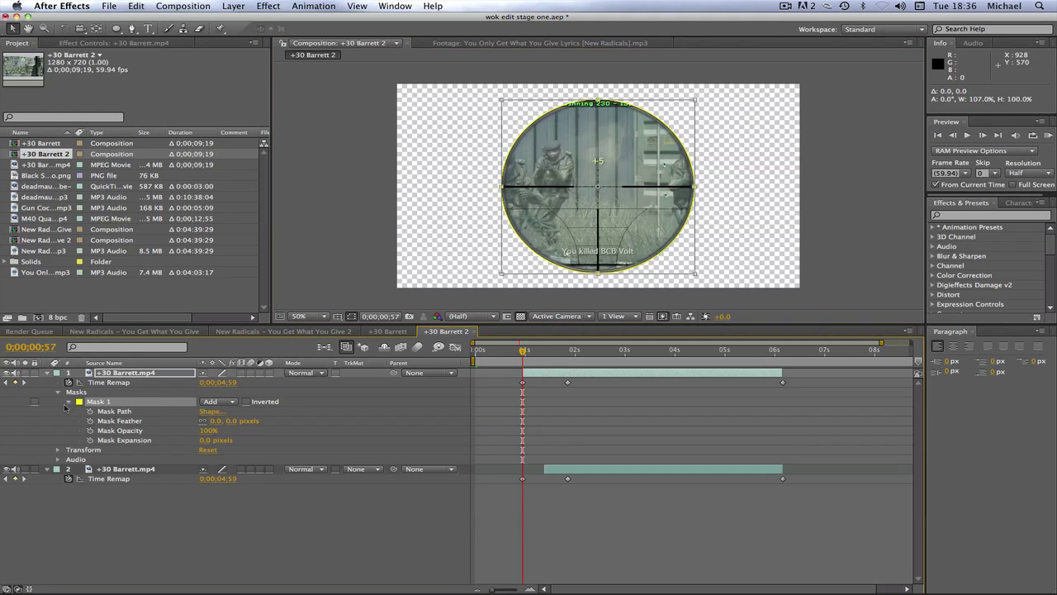
left_click(232, 421)
key("Return")
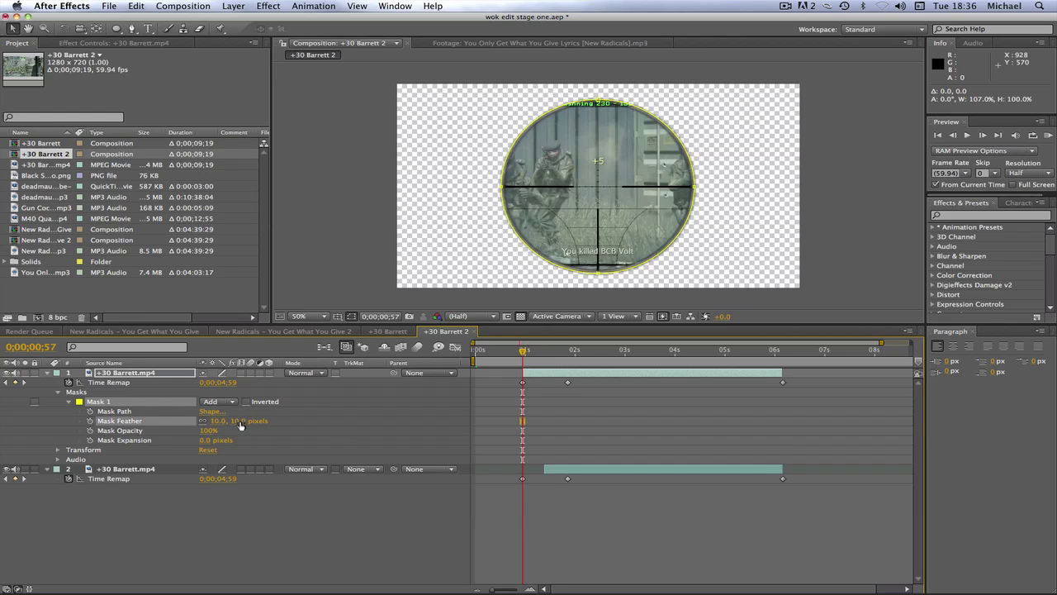
left_click(352, 317)
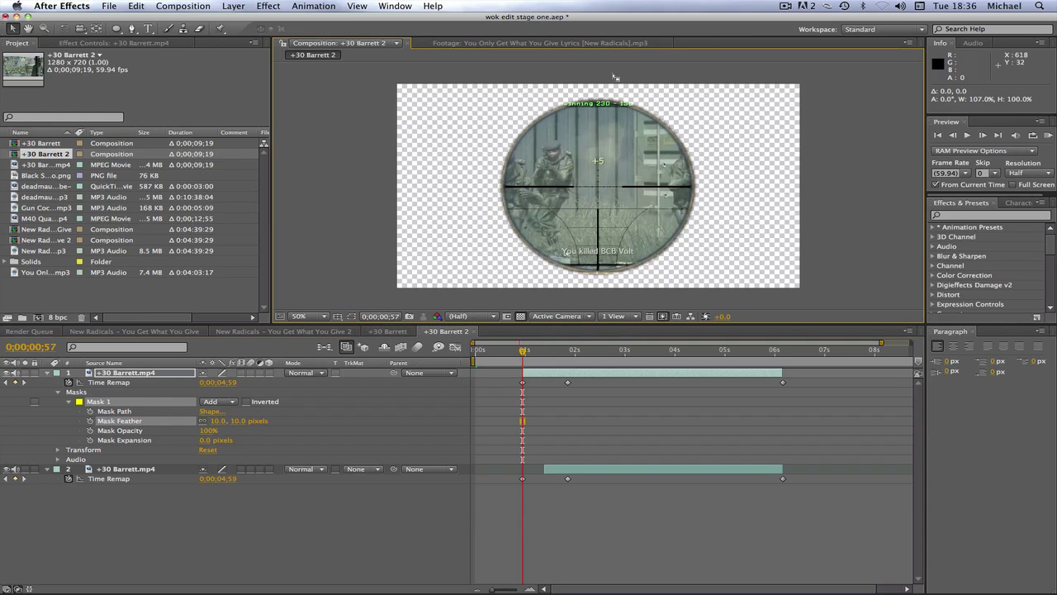
Try a mask feather of 20 pixels, then return it to 10 pixels
left_click(238, 421)
type("20")
key("Return")
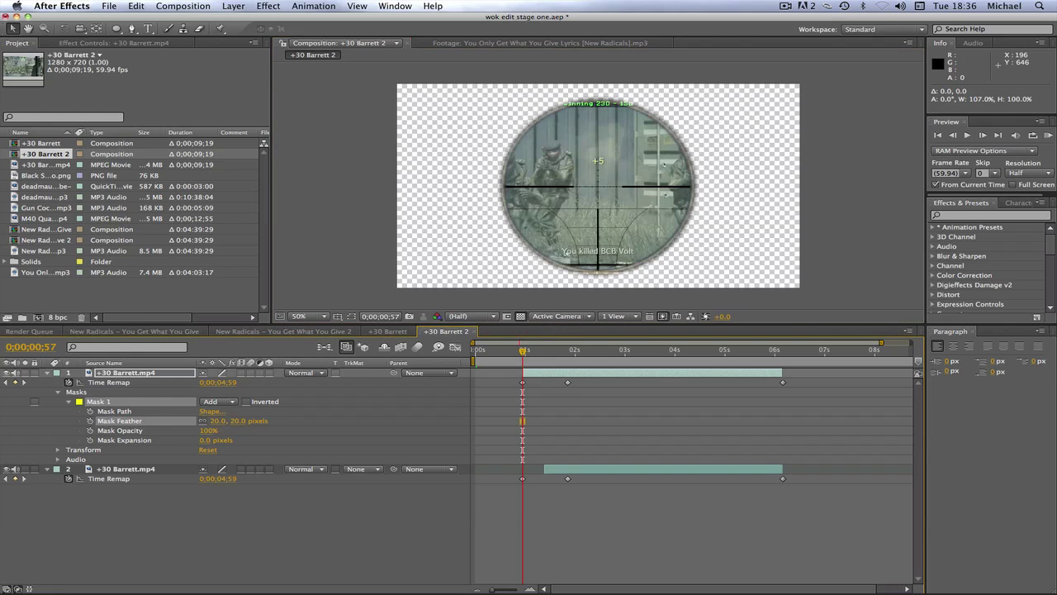
left_click(240, 422)
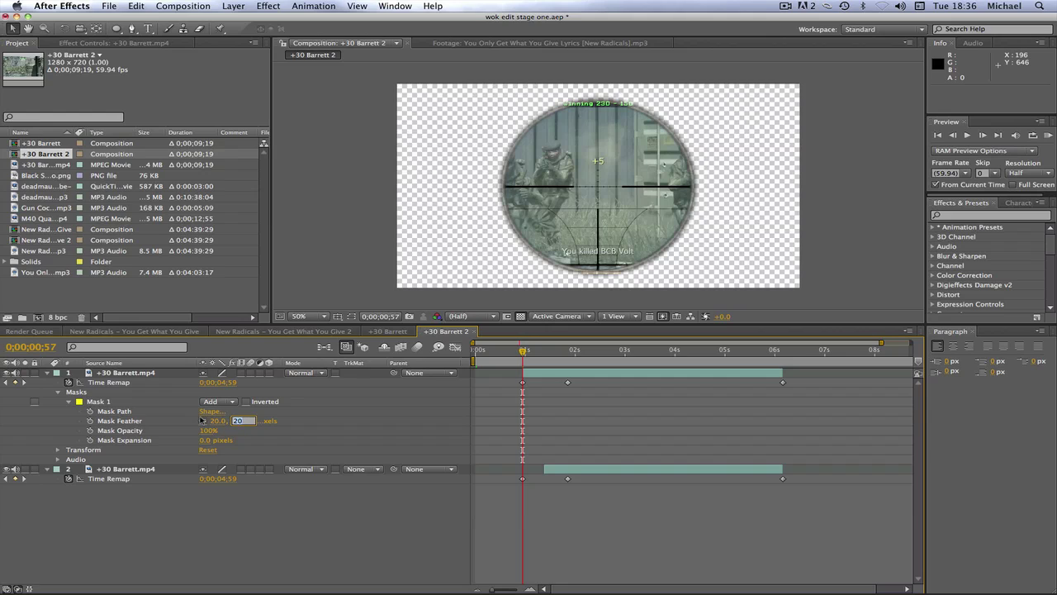
type("10")
key("Return")
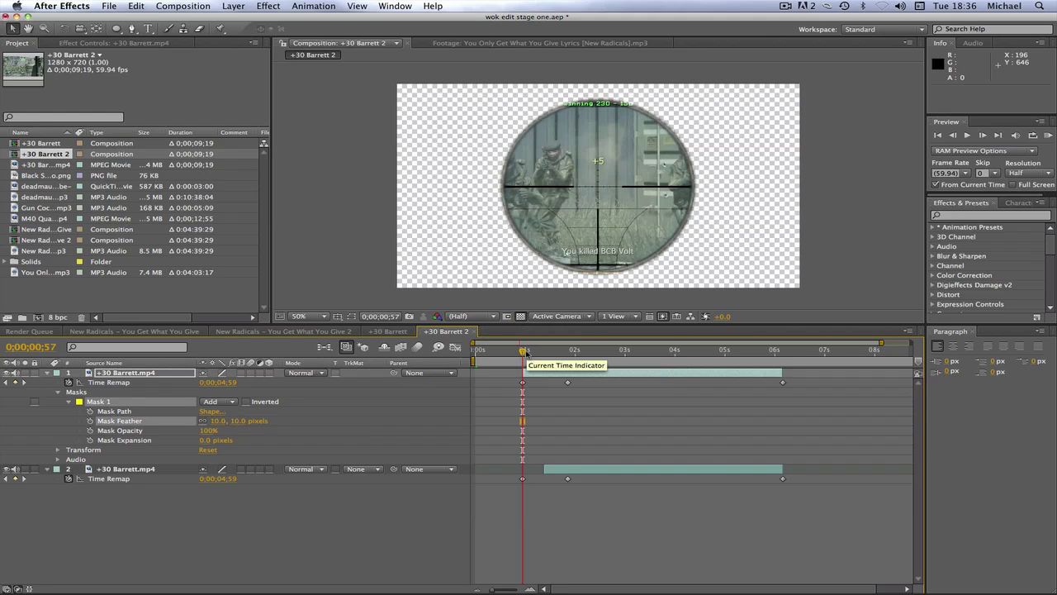
Enable Position and Rotation keyframing on the upper layer at 0;00;00;57
mouse_move(526, 352)
left_mouse_down()
mouse_move(576, 354)
mouse_move(524, 347)
left_mouse_up()
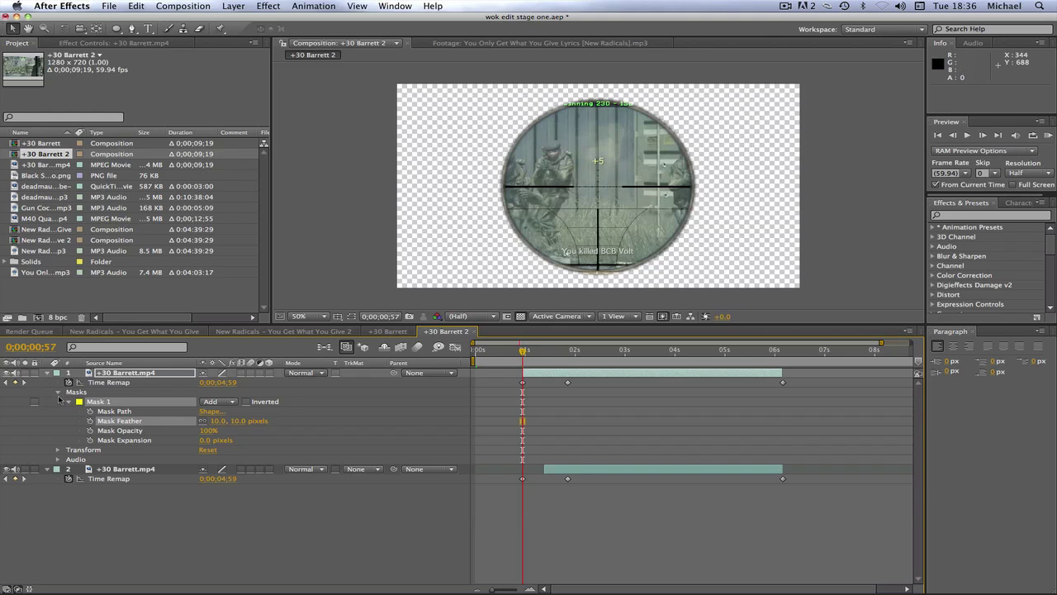
left_click(59, 393)
left_click(57, 402)
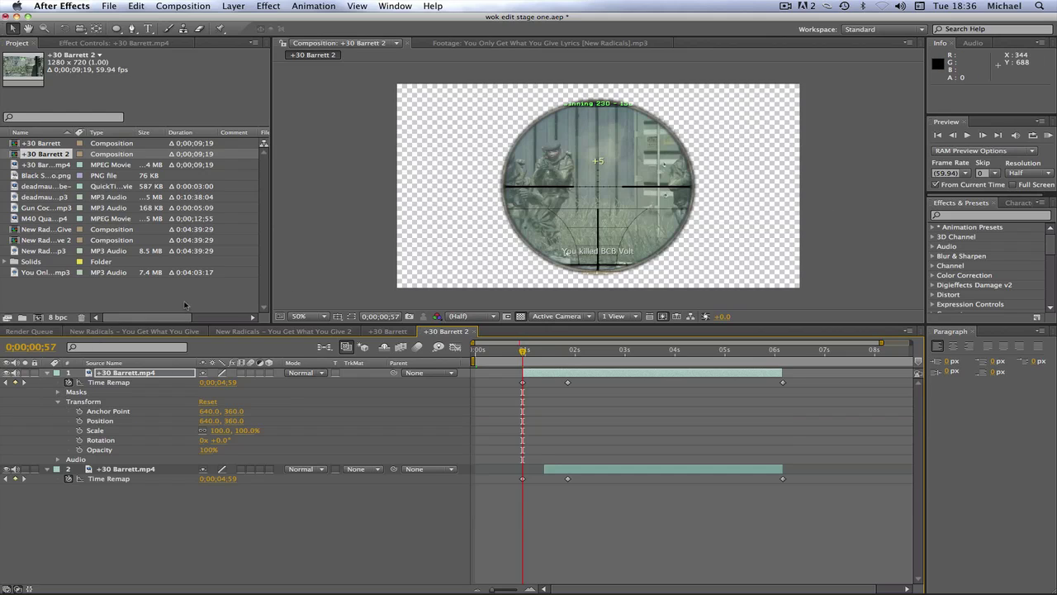
left_click(567, 378)
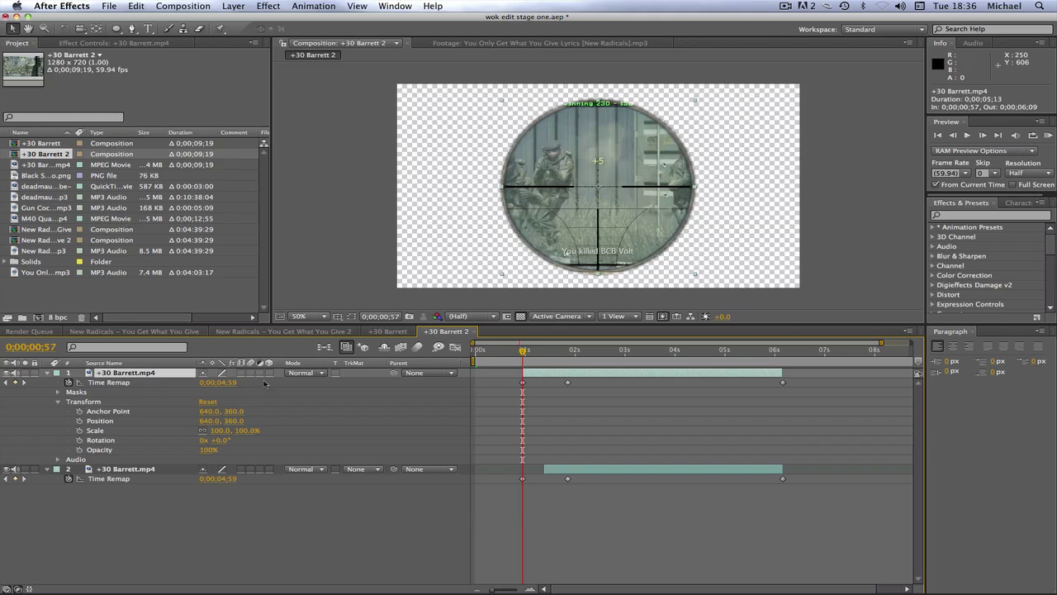
left_click(79, 420)
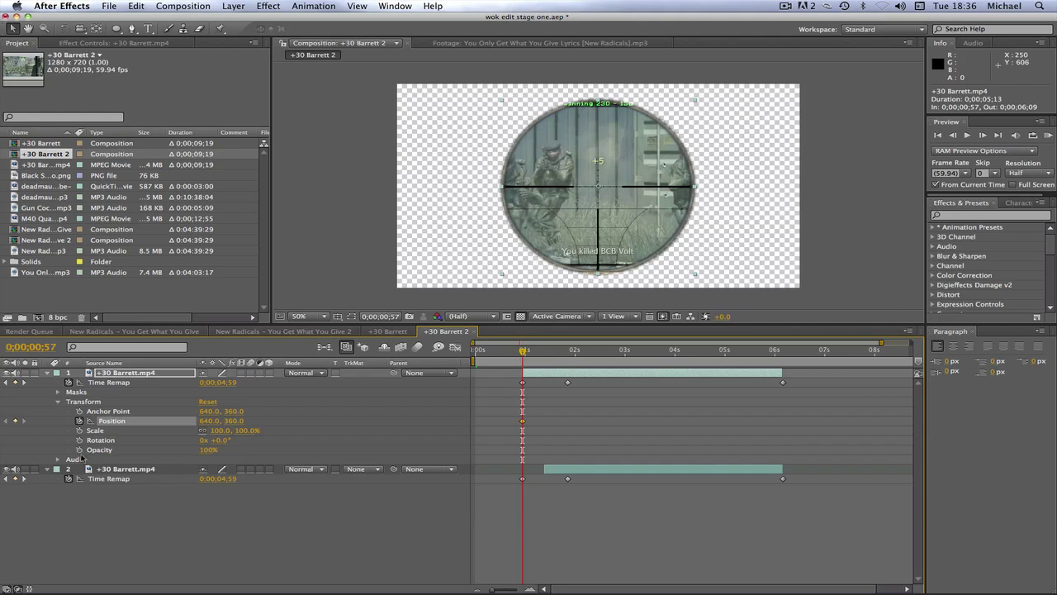
left_click(79, 439)
left_click(112, 421)
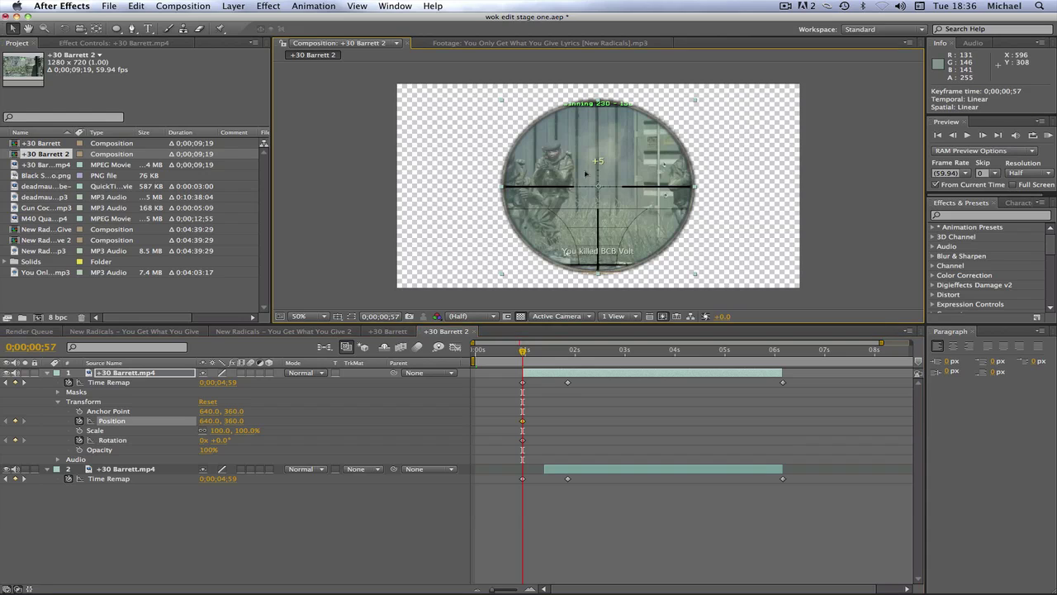
Move the masked layer out of the frame to Position -320, 360 and set its Rotation to -90°
left_click_drag(585, 173, 282, 175)
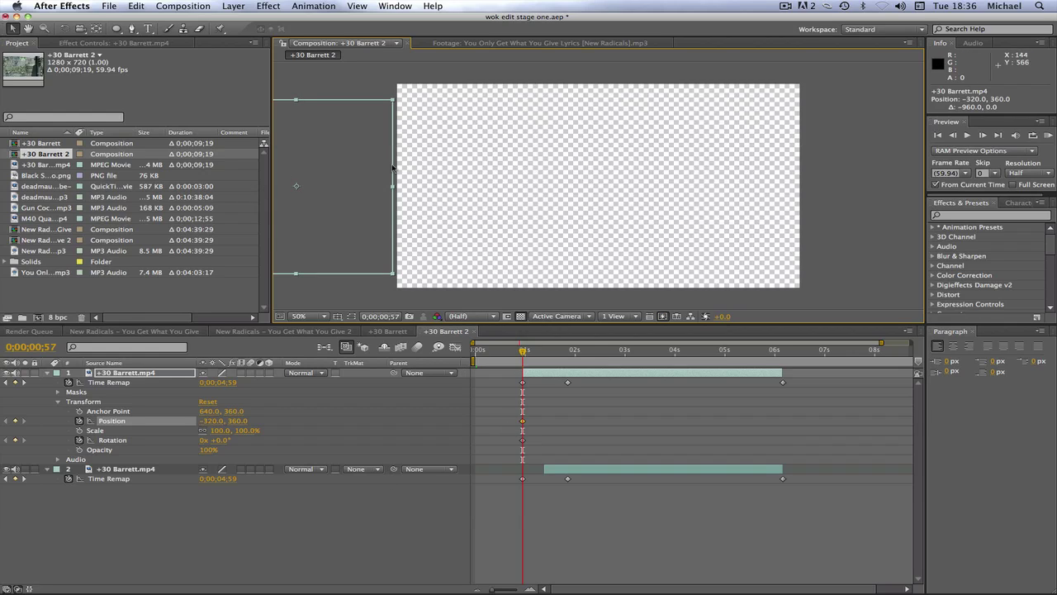
left_click(221, 440)
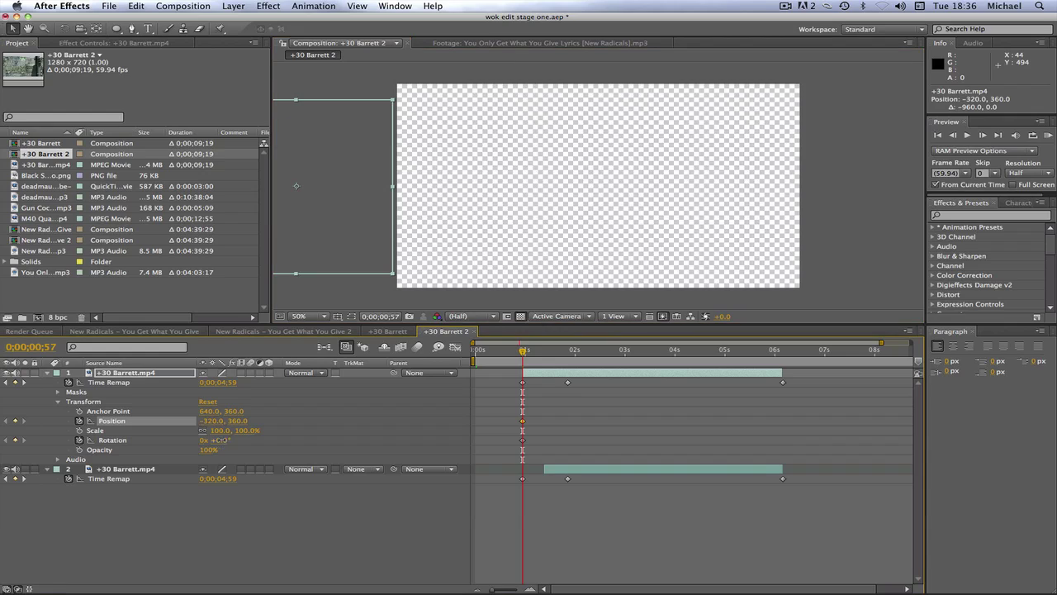
type("-90")
key("Return")
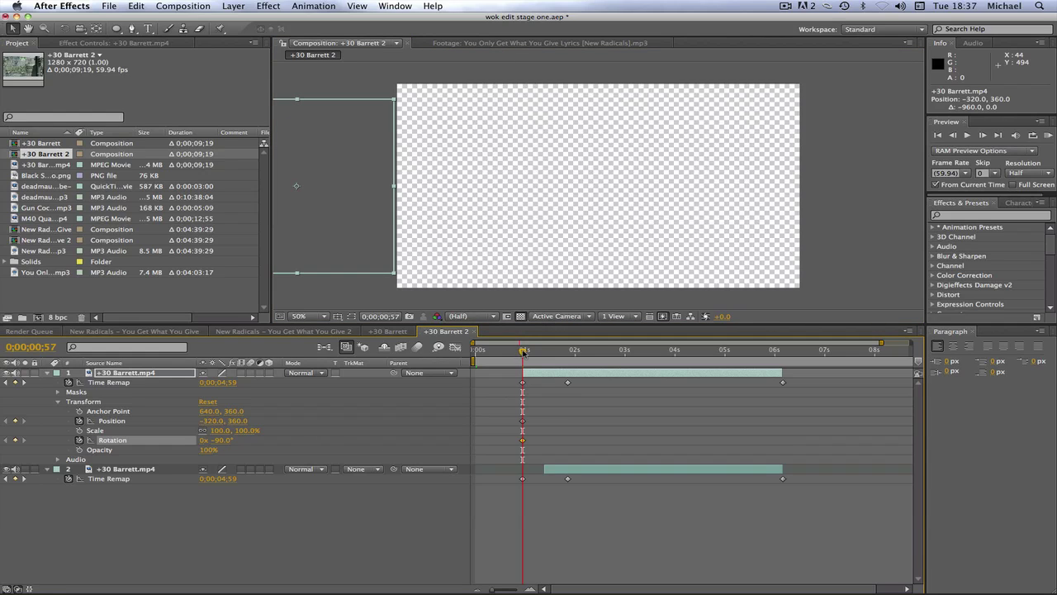
At 0;00;01;22, bring the masked layer back into the frame at Position 640, 360
left_click_drag(523, 352, 544, 353)
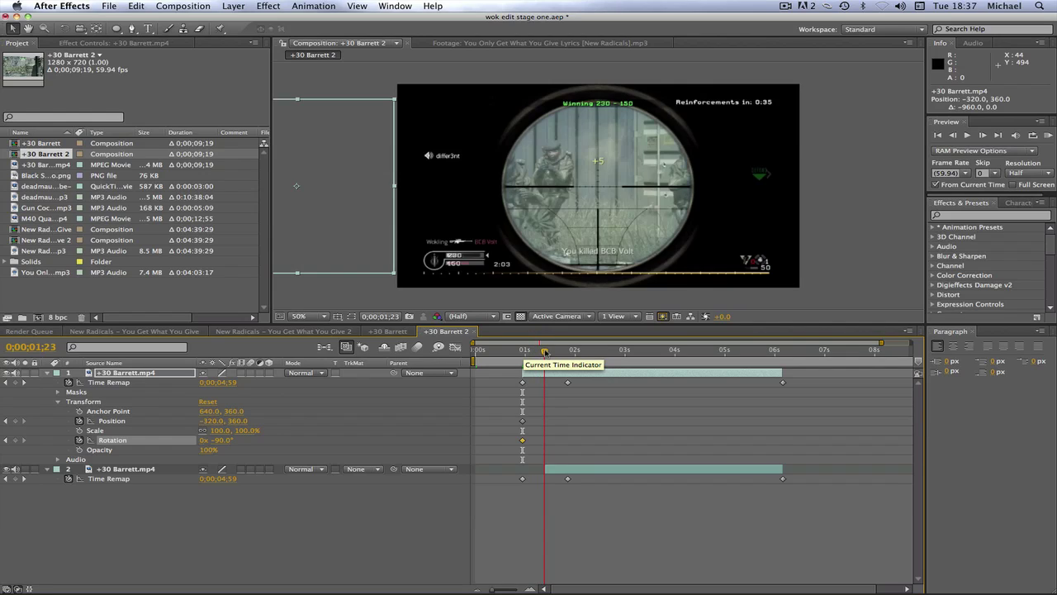
left_click(952, 135)
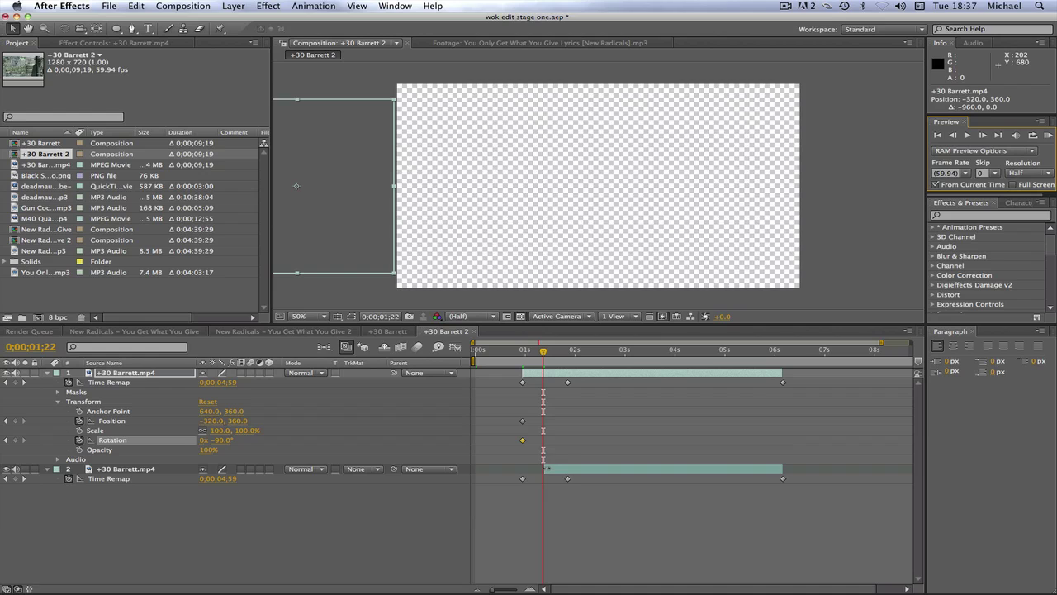
left_click(349, 127)
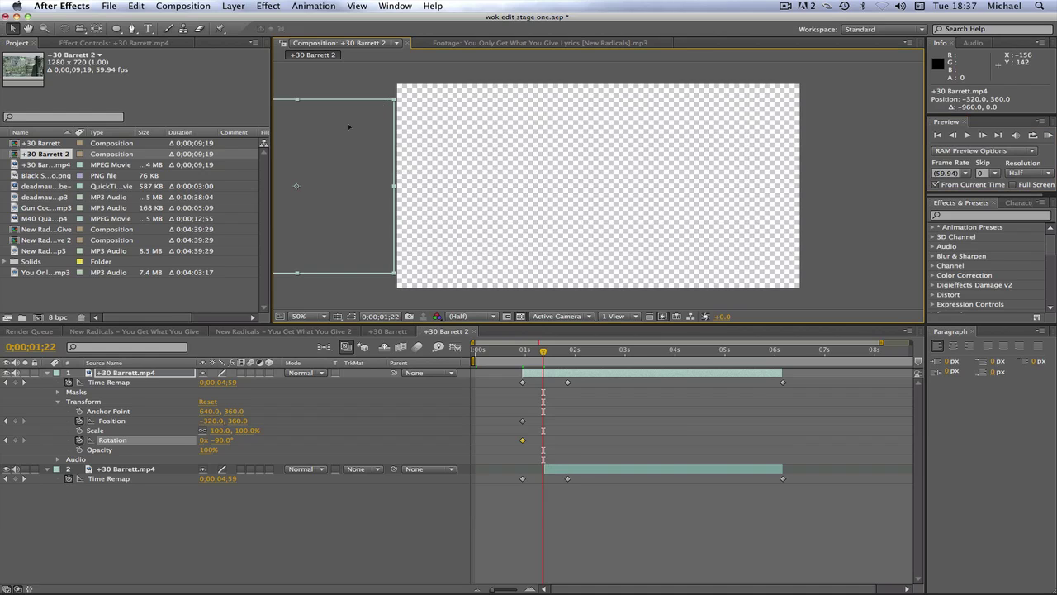
left_click_drag(349, 127, 654, 113)
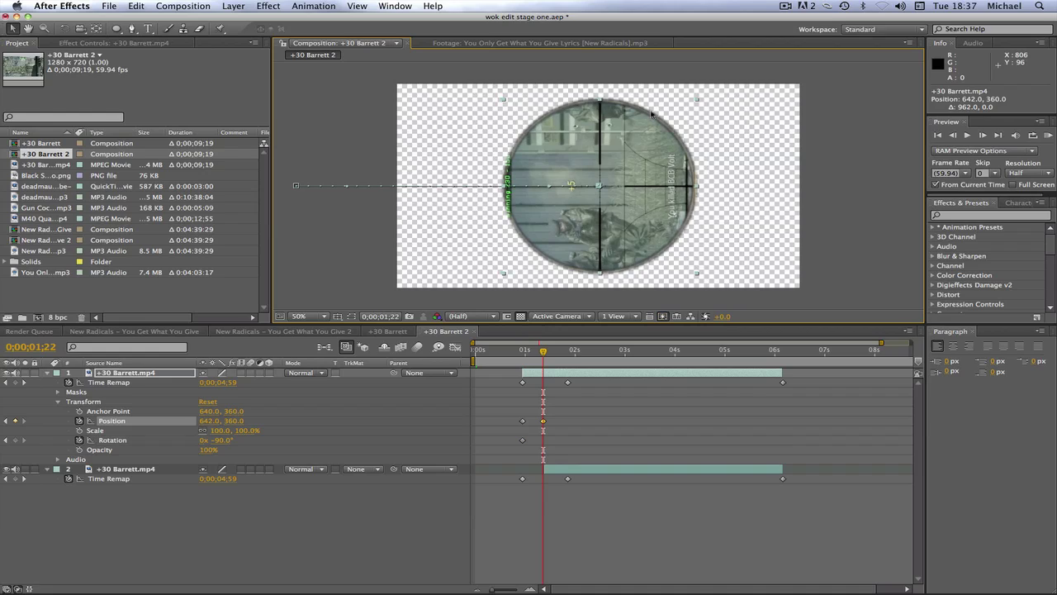
left_click(209, 420)
type("640")
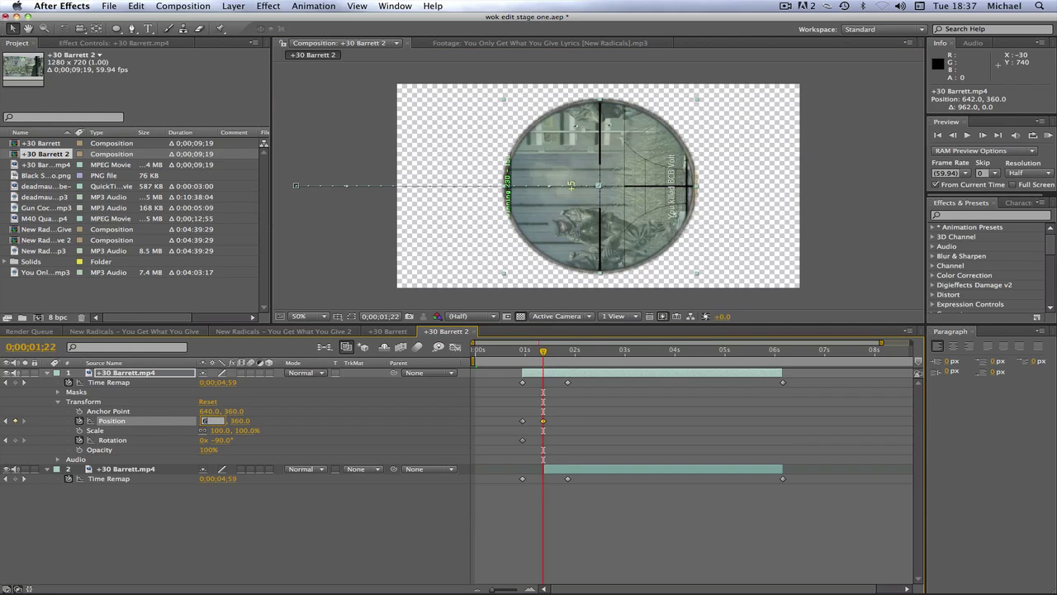
key("Return")
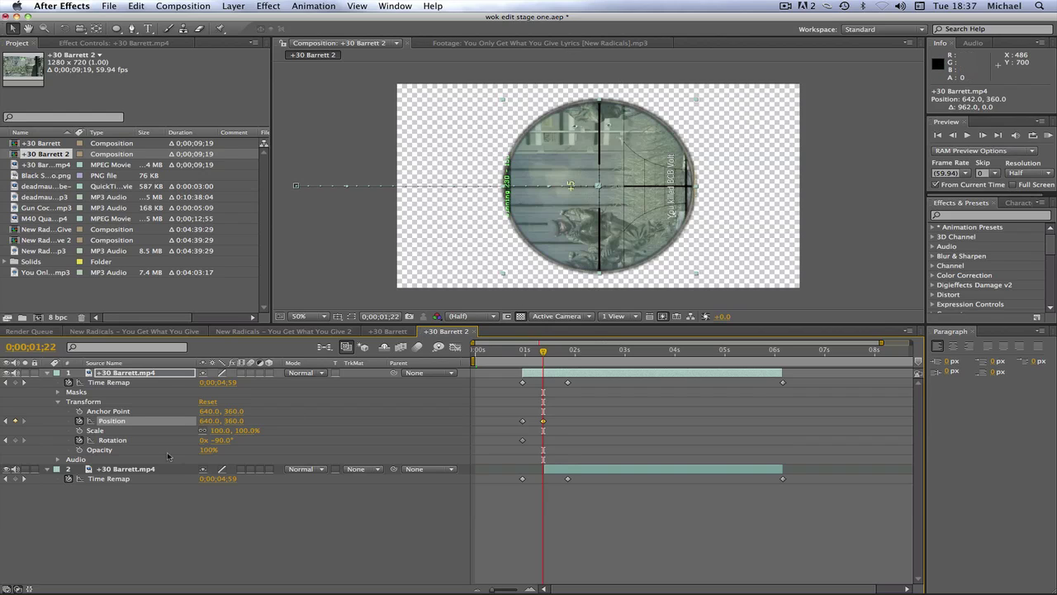
Set the upper layer's Rotation to 0° at 0;00;01;22 and check the movement up to 0;00;01;23
left_click(228, 441)
type("0")
key("Return")
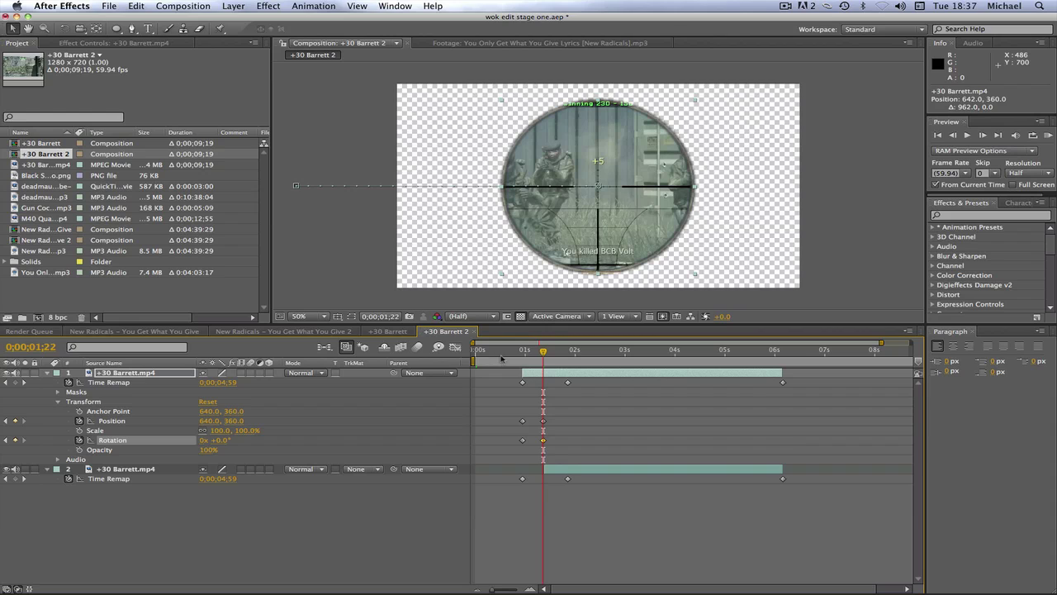
left_click_drag(533, 351, 543, 352)
left_click(967, 136)
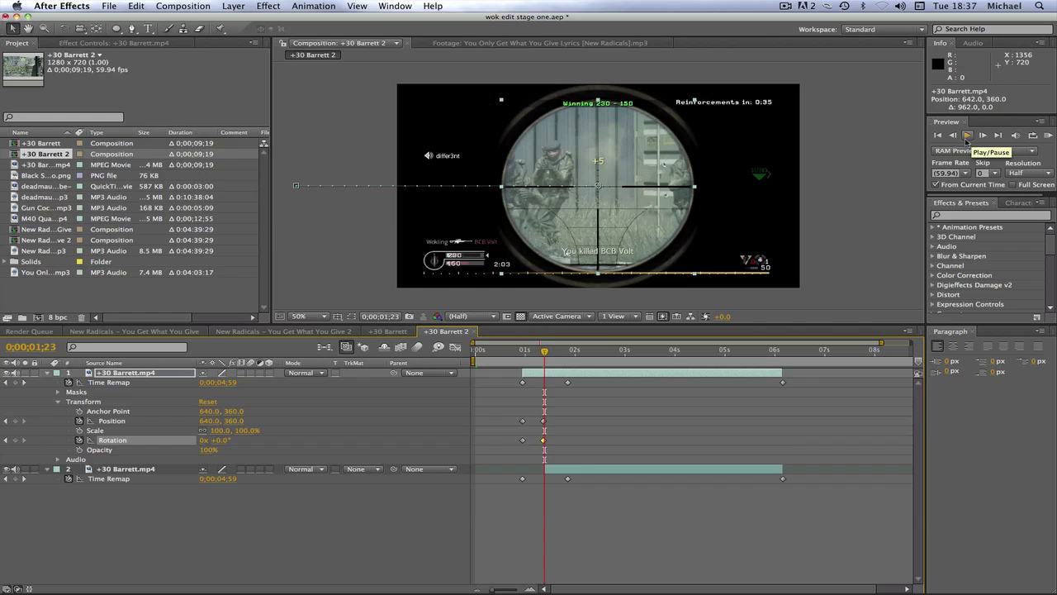
Find the Radial Wipe transition among the effects and apply it to the lower +30 Barrett.mp4 layer
left_click(957, 216)
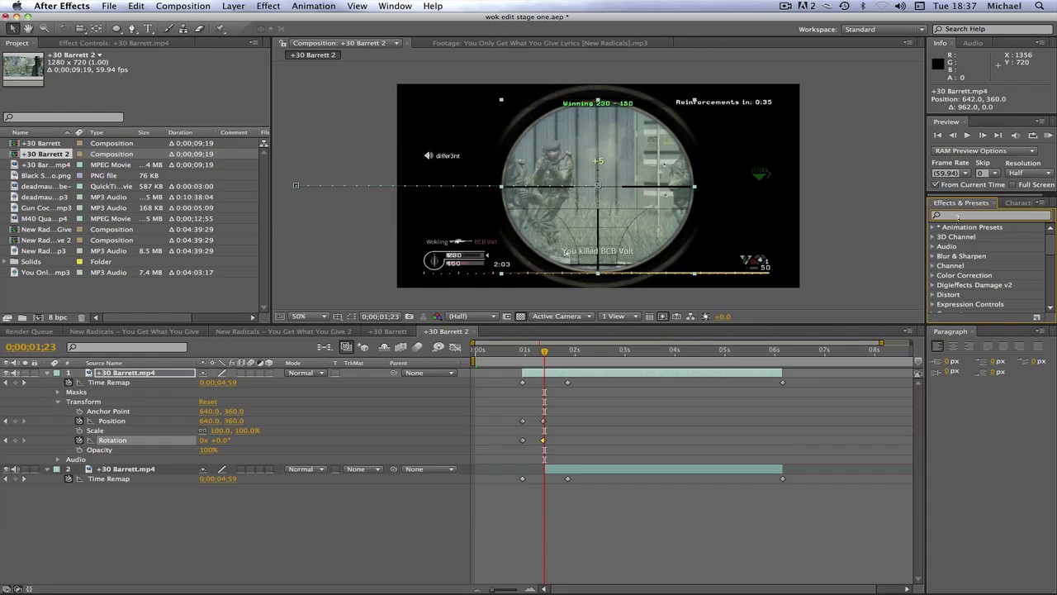
type("radial wipe")
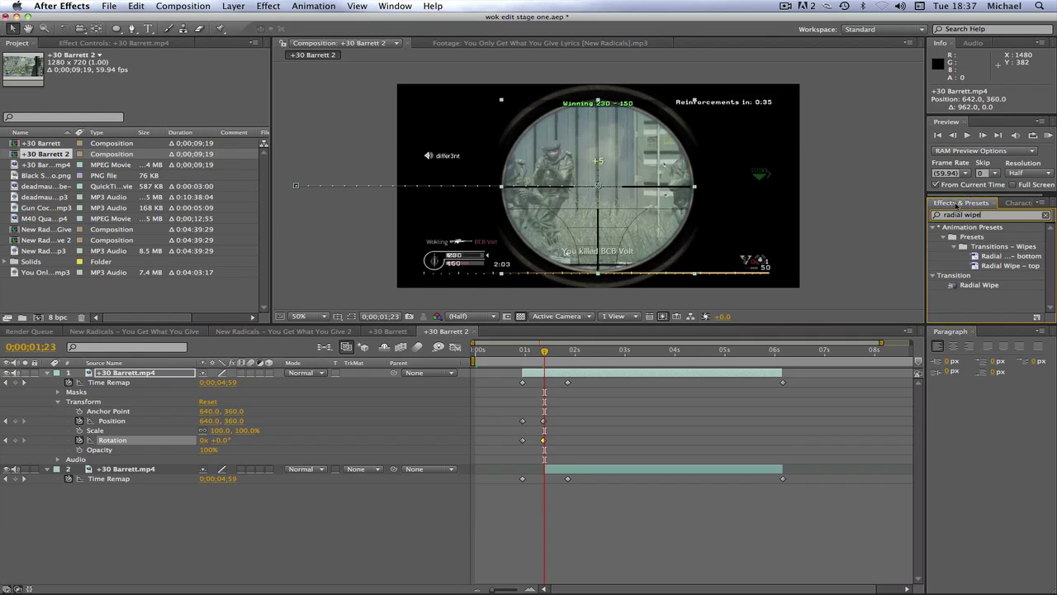
left_click(400, 7)
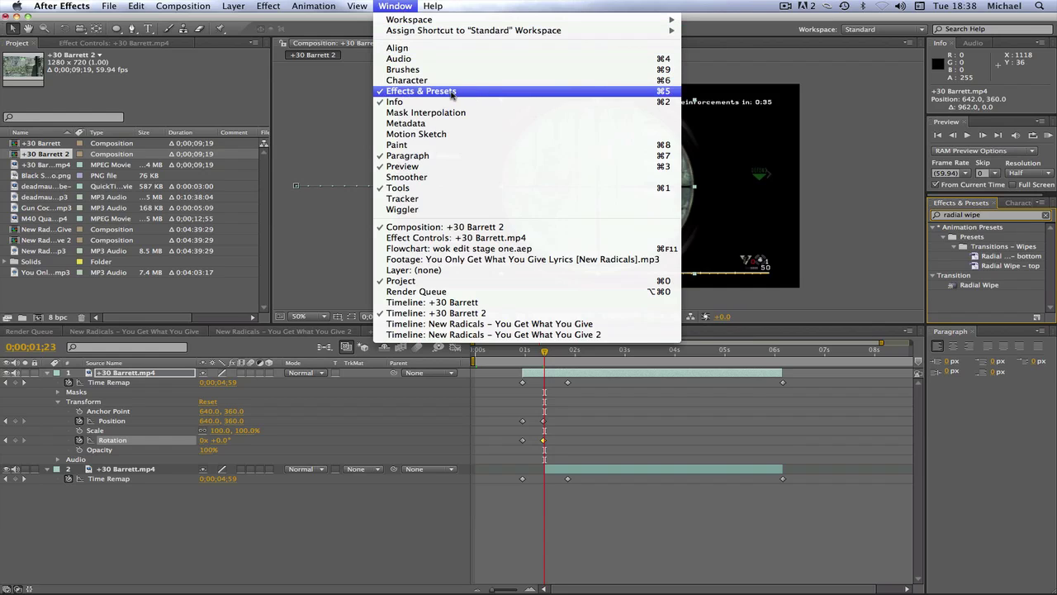
left_click(978, 284)
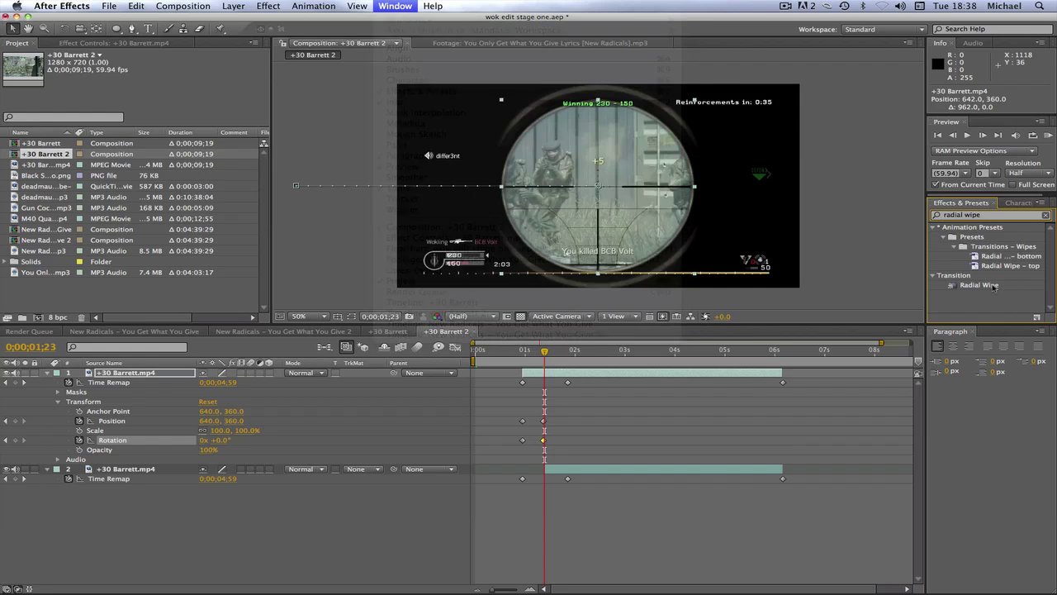
left_click_drag(978, 284, 147, 473)
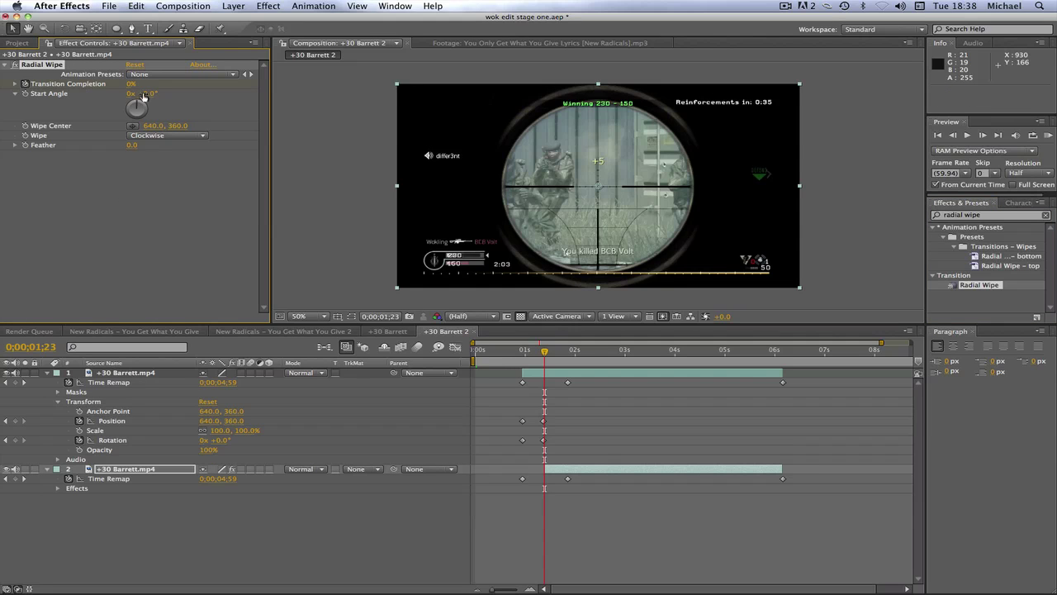
At 0;00;01;23, keyframe the Radial Wipe's Transition Completion at 100% and set its Wipe direction to Counterclockwise
left_click_drag(131, 83, 196, 88)
left_click(158, 137)
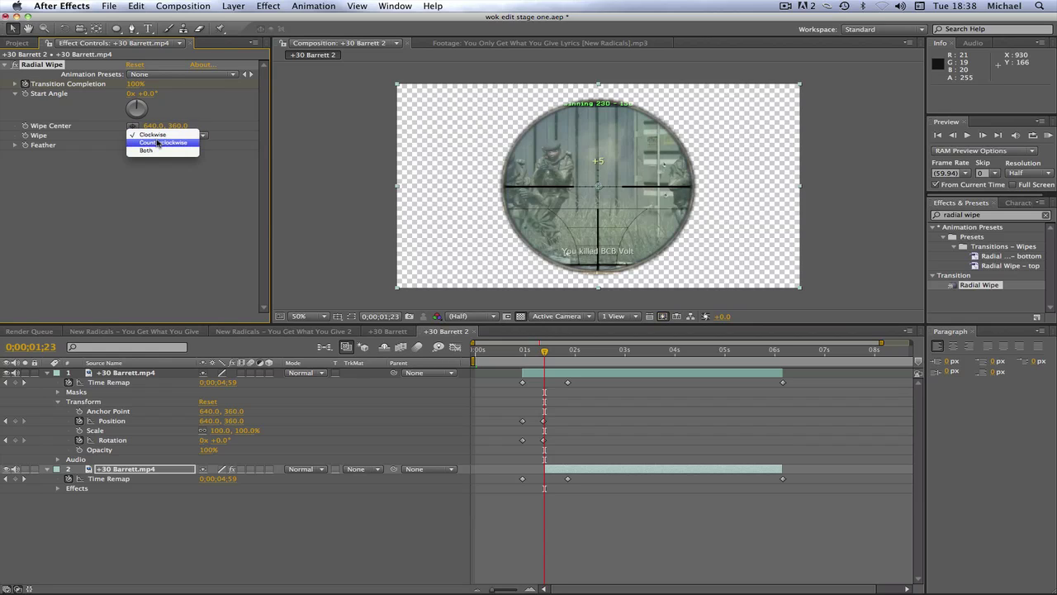
left_click(159, 144)
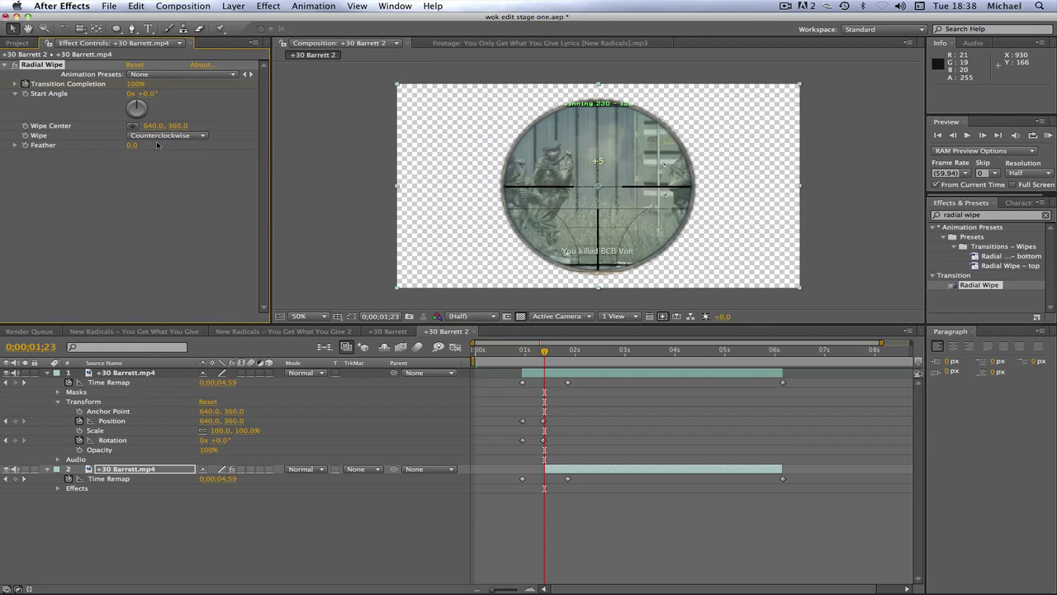
At 0;00;01;50, add a keyframe setting the Radial Wipe's Transition Completion to 0%
left_click(568, 356)
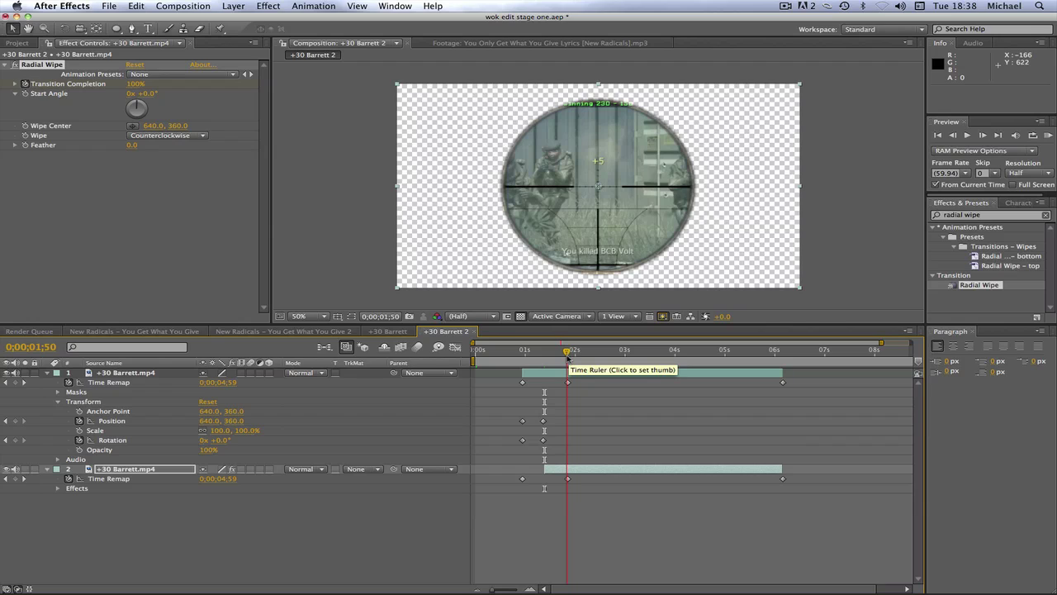
left_click_drag(568, 357, 567, 355)
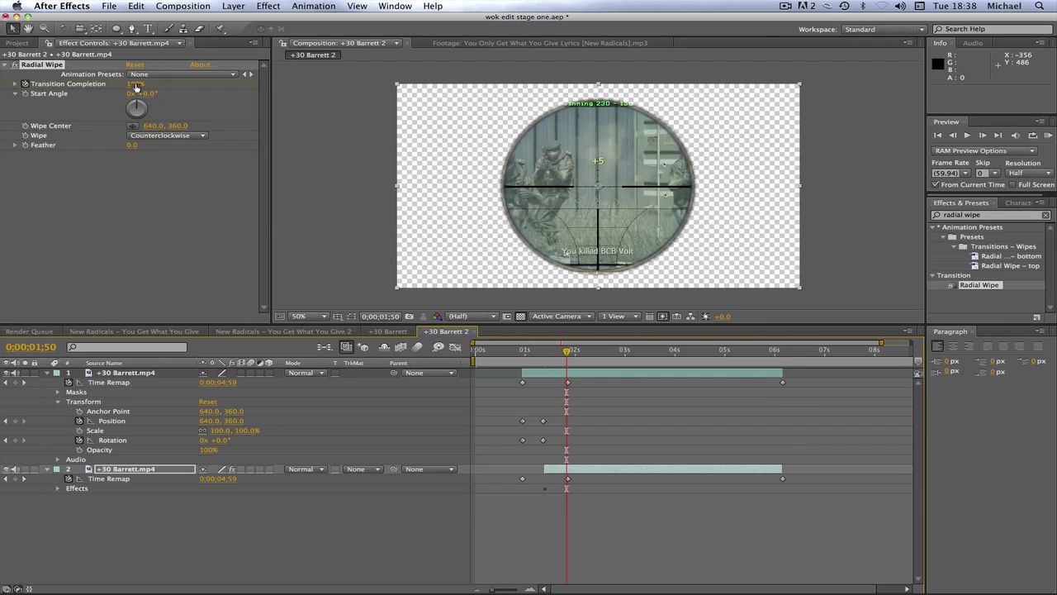
left_click_drag(135, 83, 55, 83)
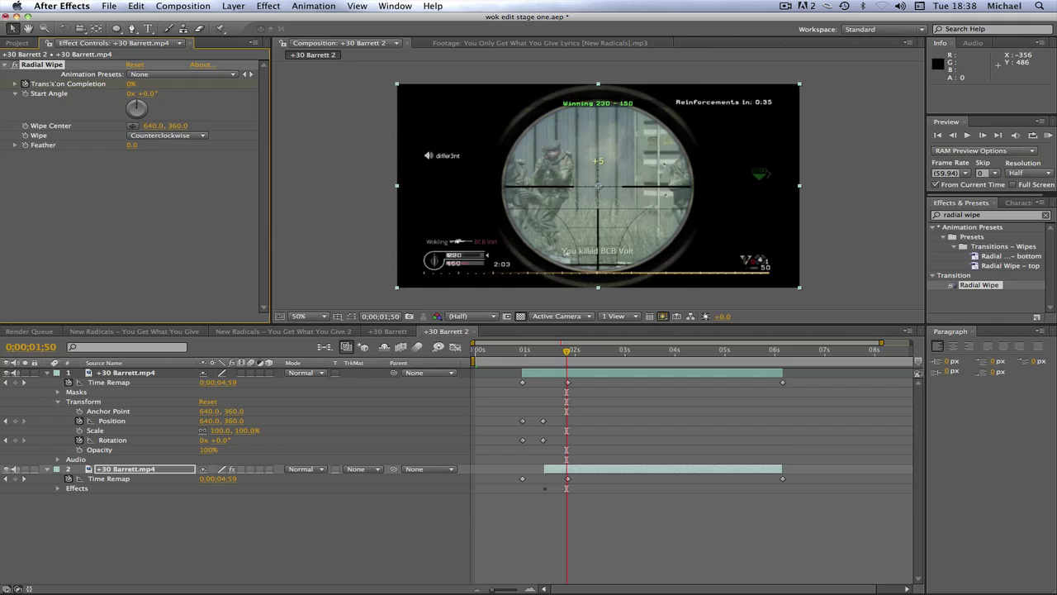
Check the wipe around 0;00;01;22 and 0;00;01;36, and set the Radial Wipe's Feather to 5
mouse_move(526, 354)
left_mouse_down()
mouse_move(568, 351)
mouse_move(543, 351)
left_mouse_up()
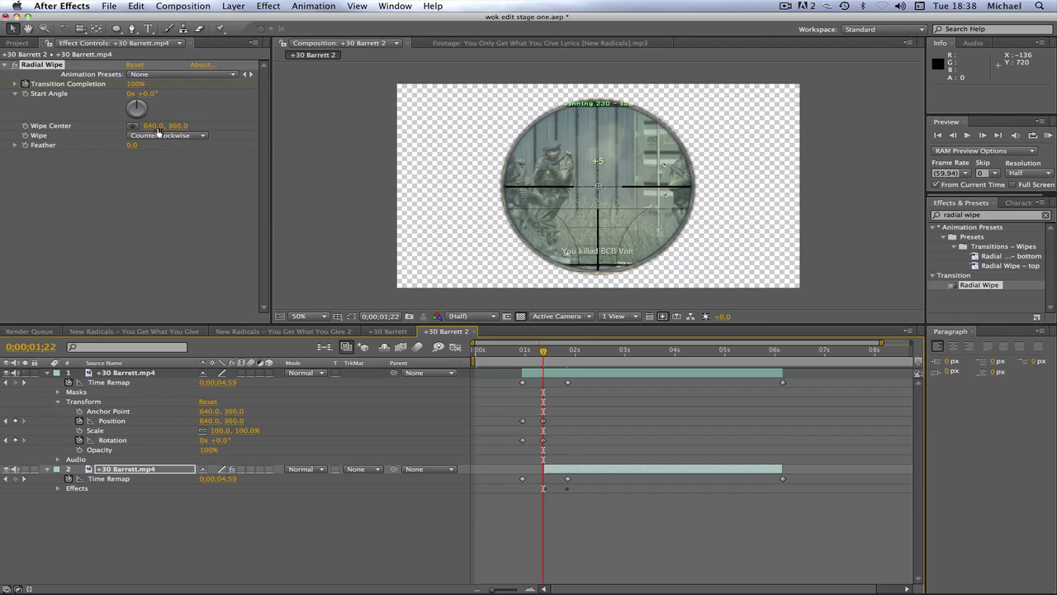
left_click(133, 145)
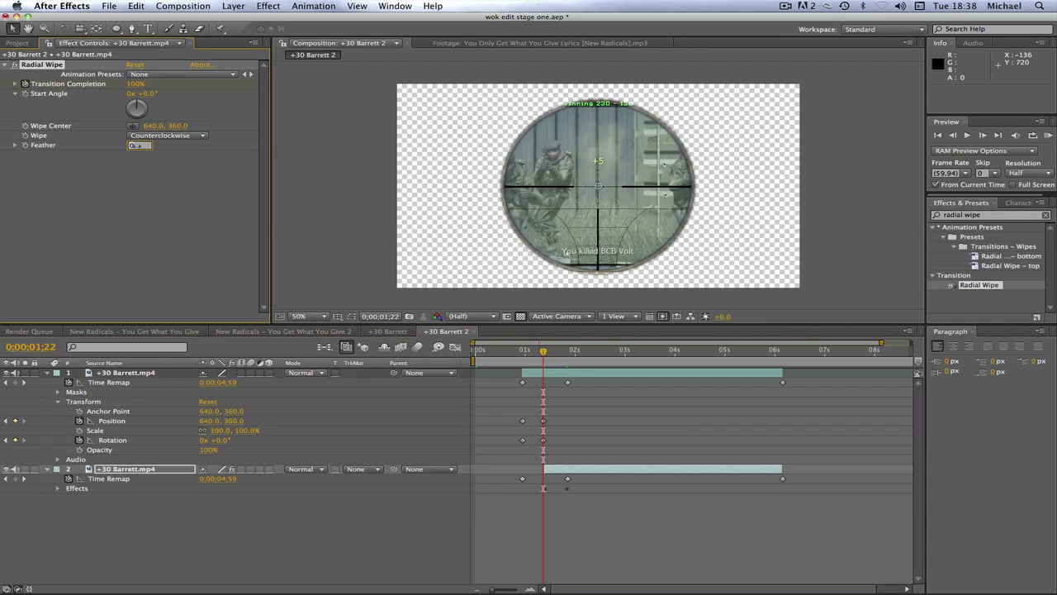
left_click(555, 352)
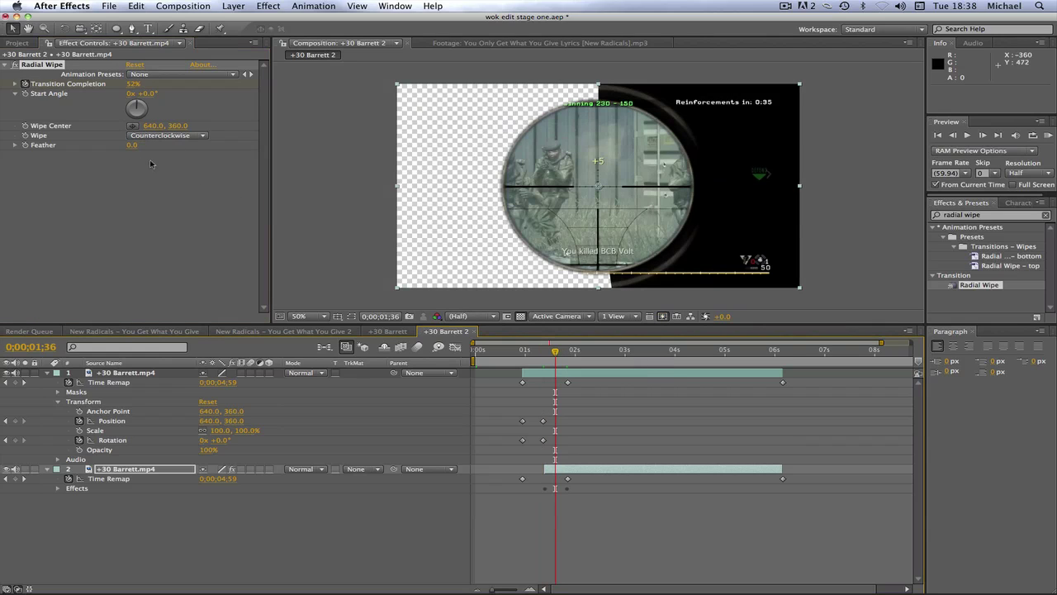
left_click(132, 146)
key("Return")
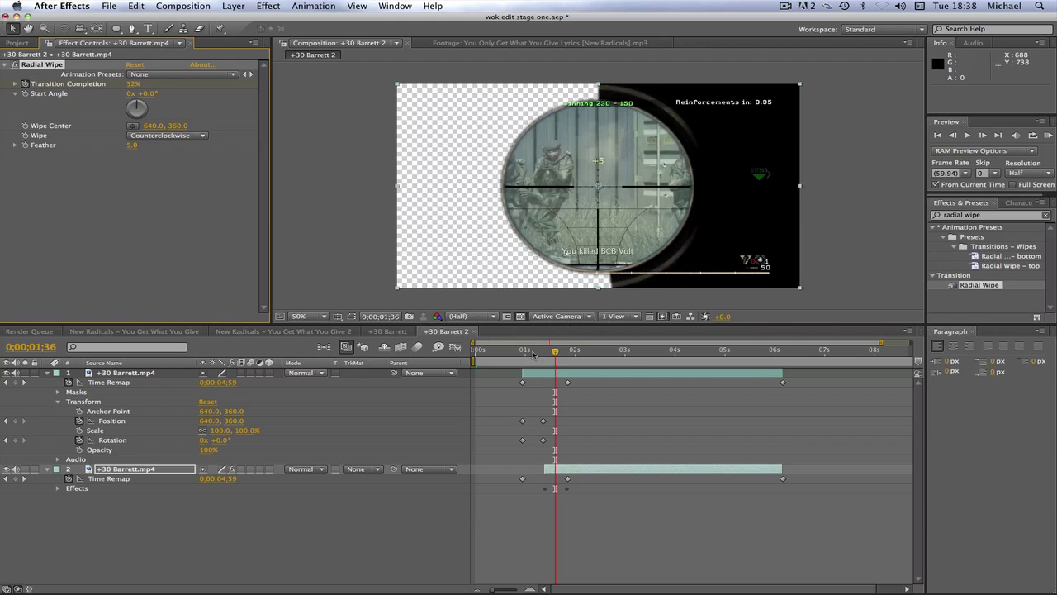
Review the scope rolling in and the radial wipe revealing the full frame between 0;00;00;57 and 0;00;02;23
left_click_drag(533, 354, 568, 351)
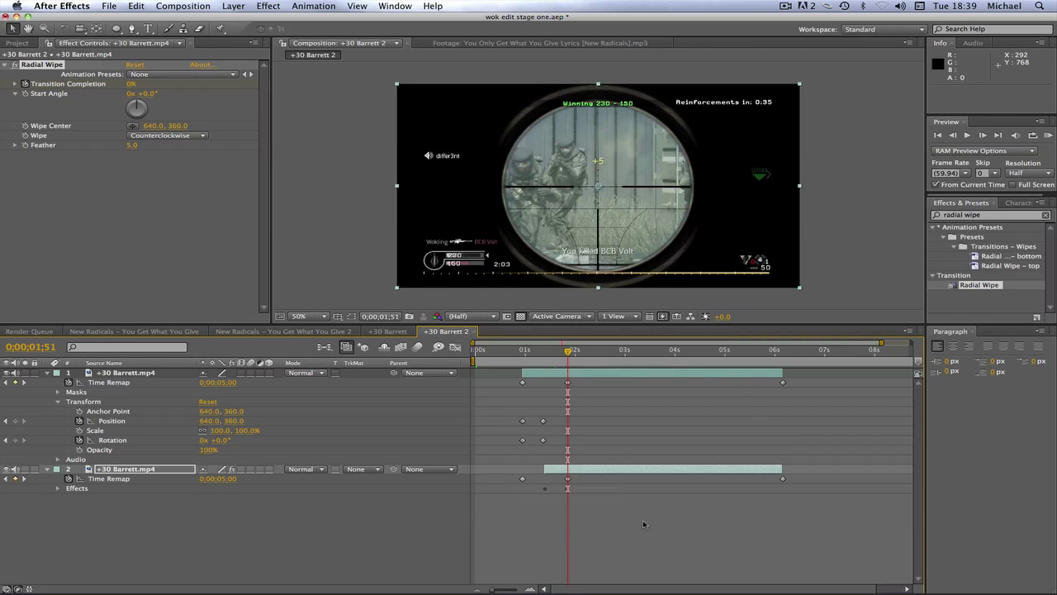
left_click(531, 353)
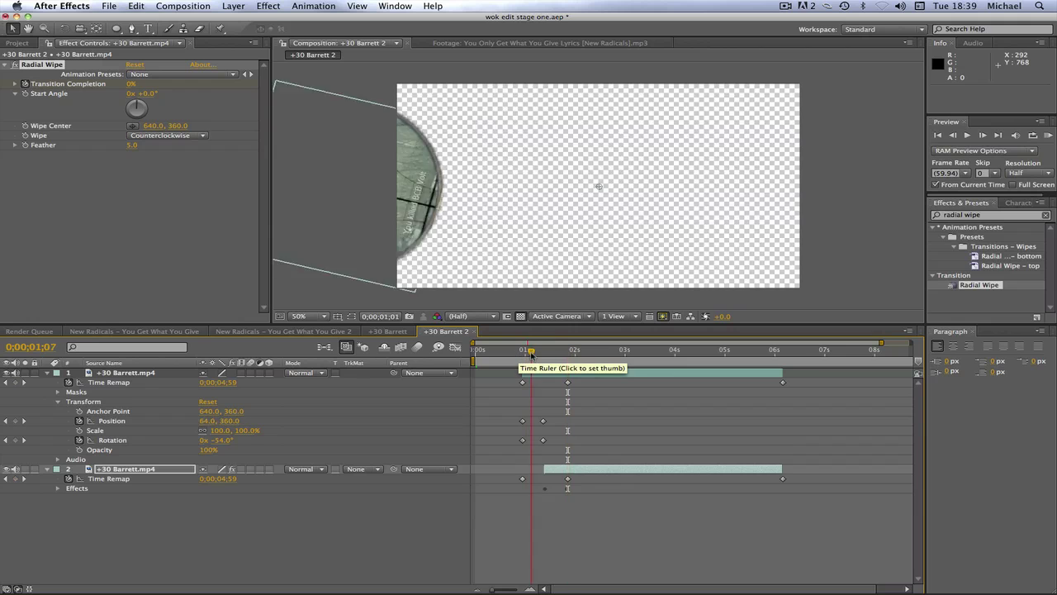
left_click_drag(530, 354, 587, 341)
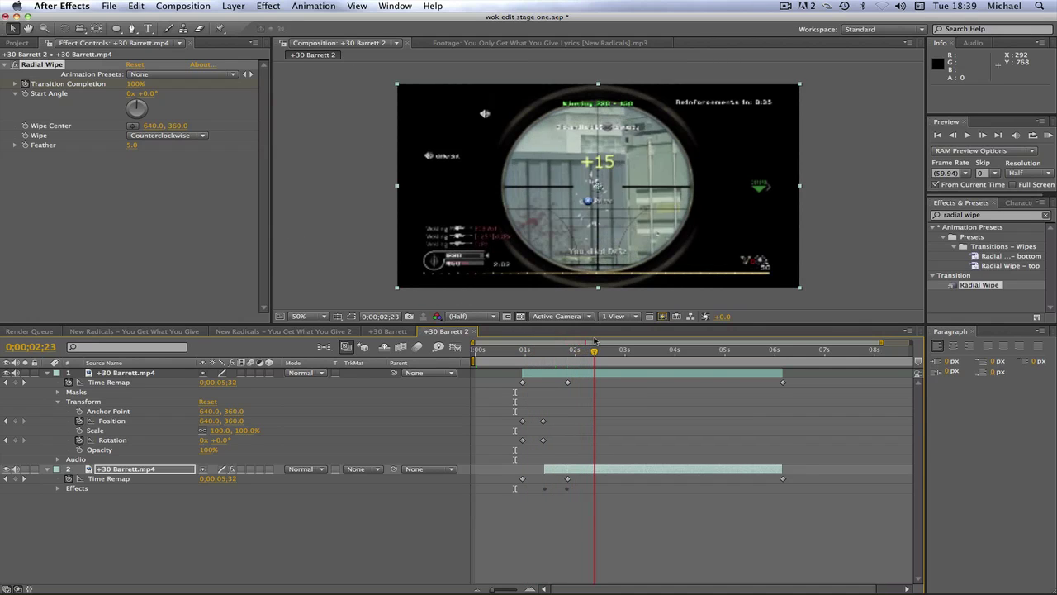
left_click(522, 351)
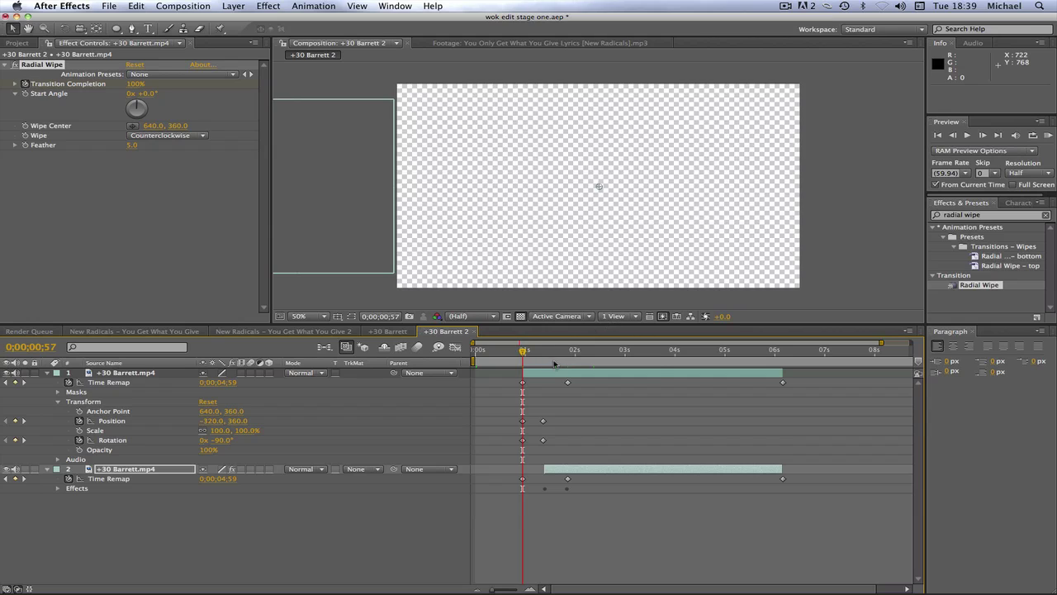
left_click(554, 354)
left_click(550, 353)
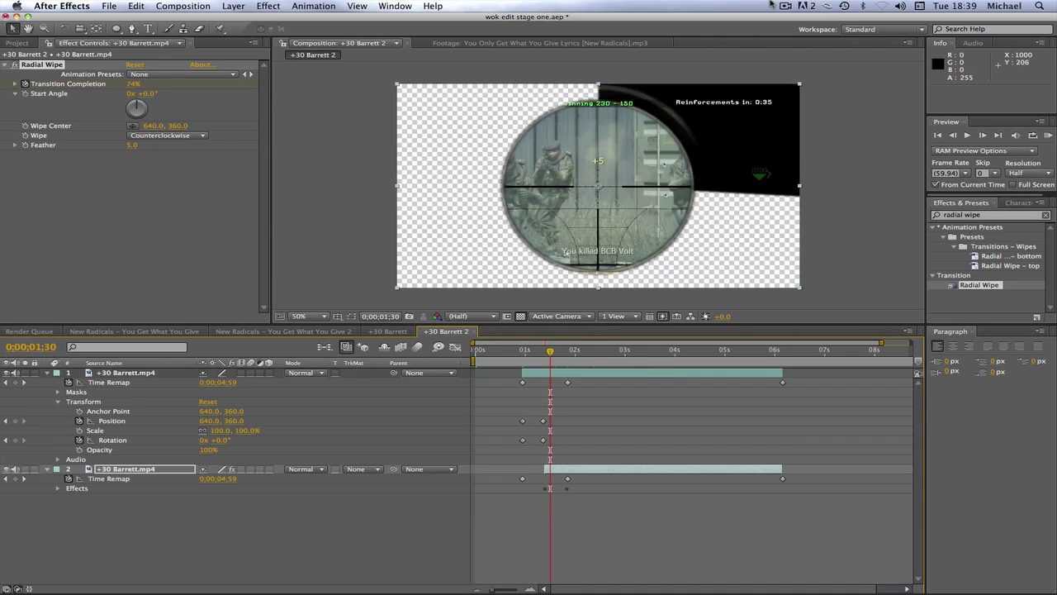